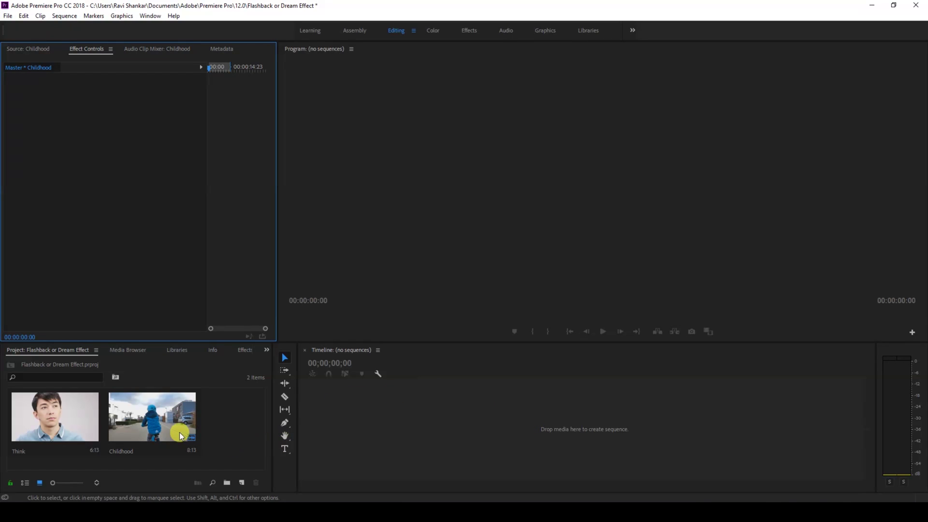
Select the Childhood clip in the Project panel to start a sequence
{"action": "left_click", "coordinate": [157, 424]}
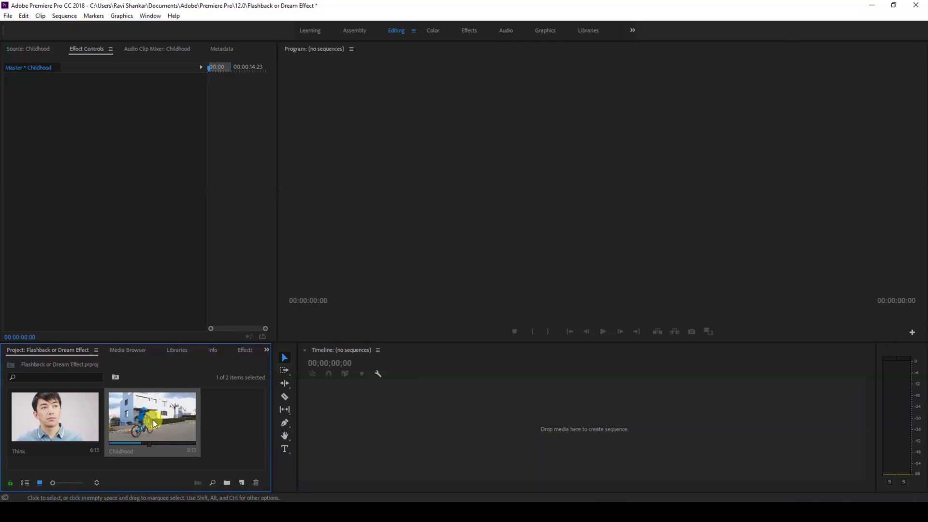
Create a sequence from the Childhood clip and place Think at the start of V1
{"action": "left_click_drag", "start_coordinate": [154, 424], "coordinate": [381, 414]}
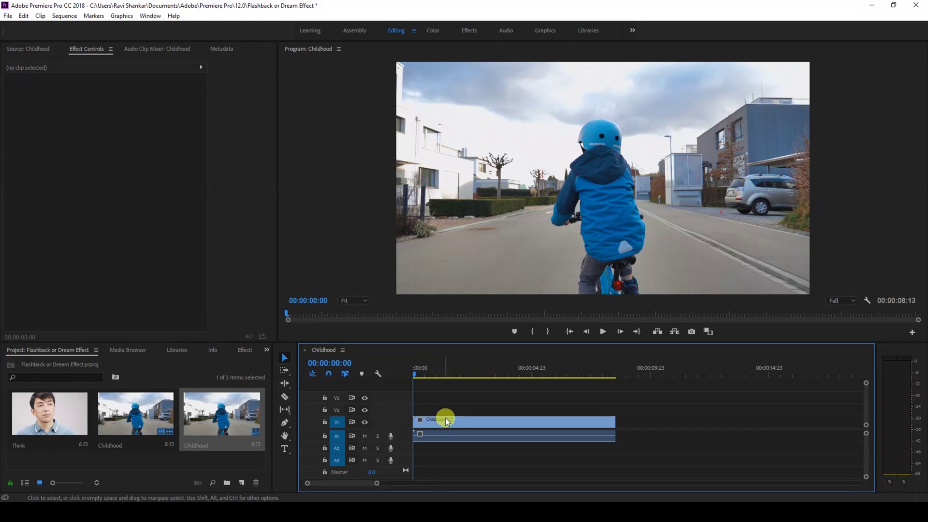
{"action": "left_click_drag", "start_coordinate": [446, 420], "coordinate": [631, 420]}
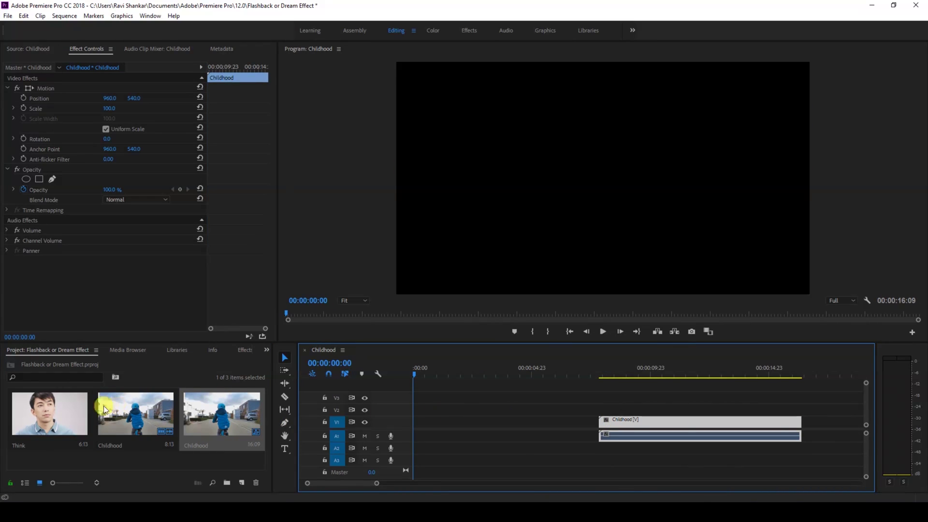
{"action": "left_click_drag", "start_coordinate": [72, 414], "coordinate": [413, 421]}
Delete the unused audio track, butt Childhood against Think, and preview from 00:00:04:00
{"action": "right_click", "coordinate": [406, 439]}
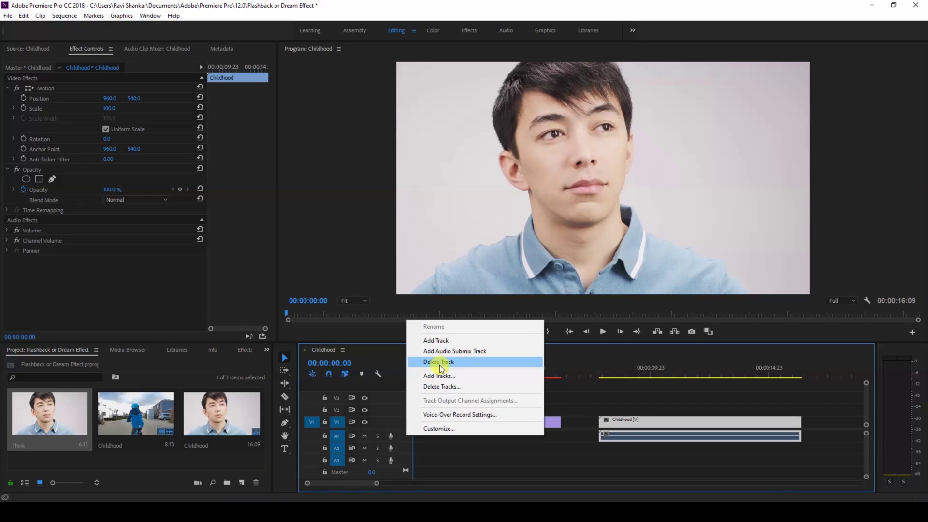
{"action": "left_click", "coordinate": [439, 363]}
{"action": "left_click_drag", "start_coordinate": [611, 421], "coordinate": [568, 418]}
{"action": "left_click_drag", "start_coordinate": [541, 373], "coordinate": [520, 370]}
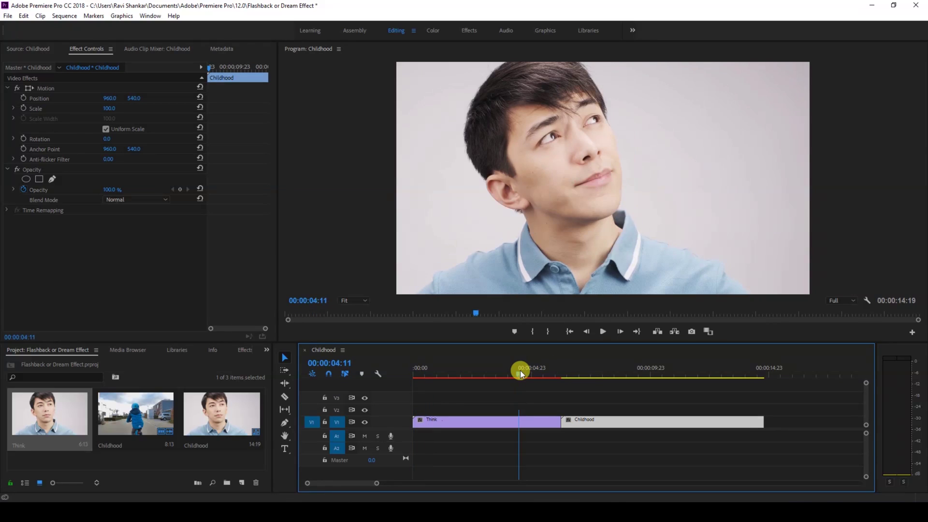
{"action": "key", "text": "space"}
{"action": "left_click", "coordinate": [495, 364]}
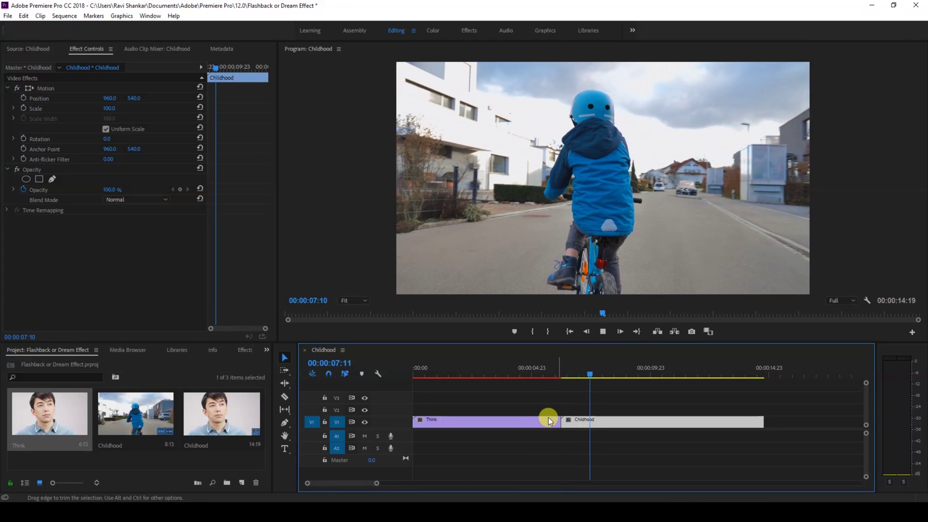
{"action": "left_click", "coordinate": [528, 374]}
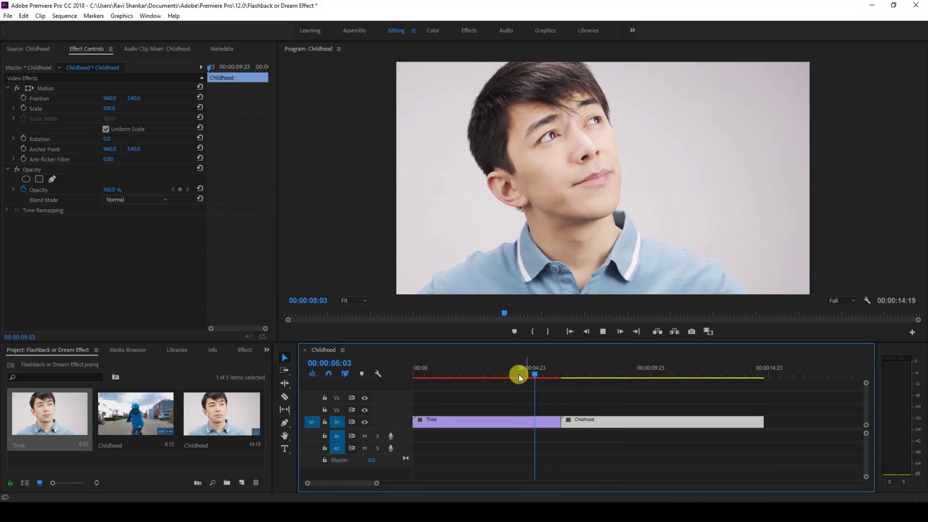
{"action": "left_click", "coordinate": [513, 372]}
{"action": "left_click", "coordinate": [503, 370]}
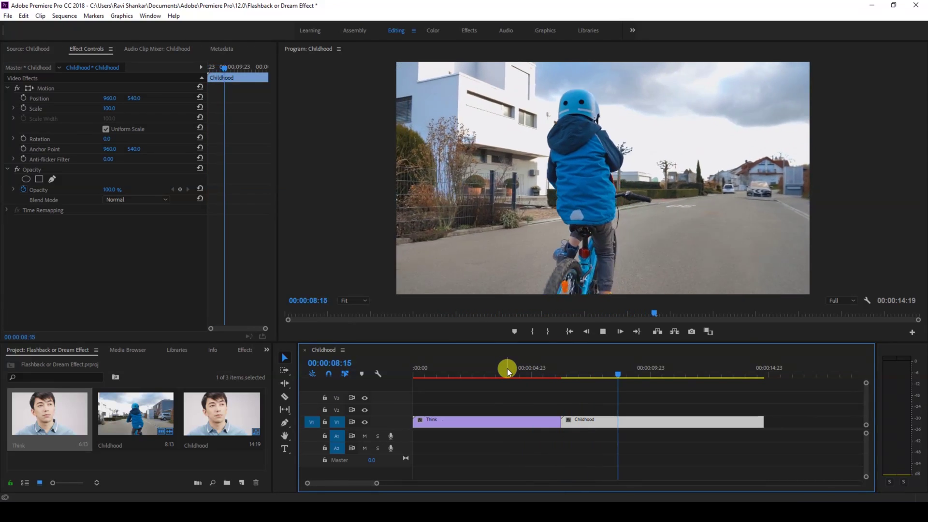
{"action": "left_click", "coordinate": [507, 369]}
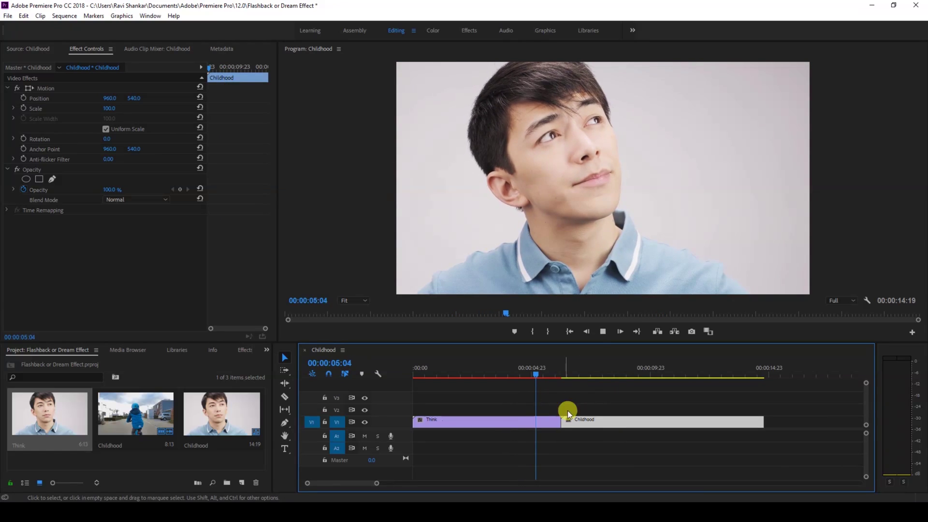
{"action": "key", "text": "space"}
{"action": "left_click", "coordinate": [555, 375]}
{"action": "left_click_drag", "start_coordinate": [555, 375], "coordinate": [545, 375]}
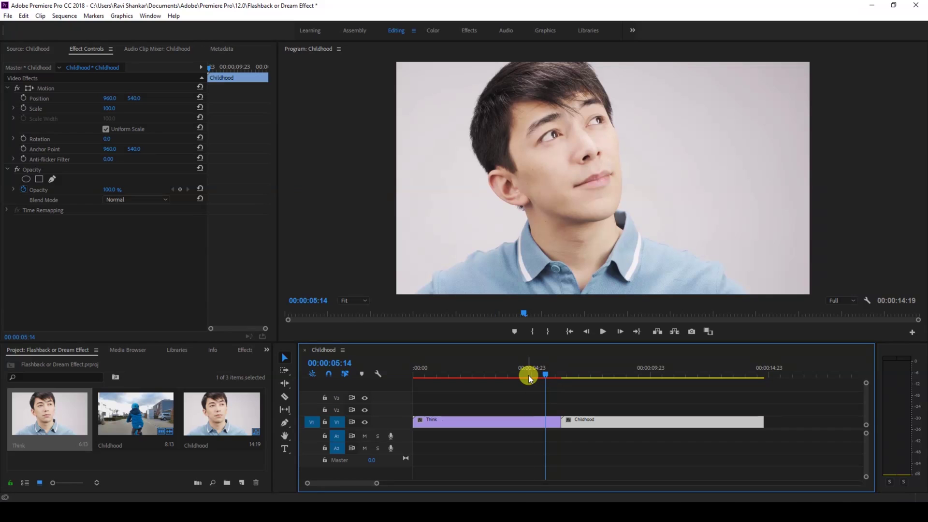
{"action": "left_click", "coordinate": [529, 376]}
{"action": "key", "text": "space"}
{"action": "left_click", "coordinate": [529, 375]}
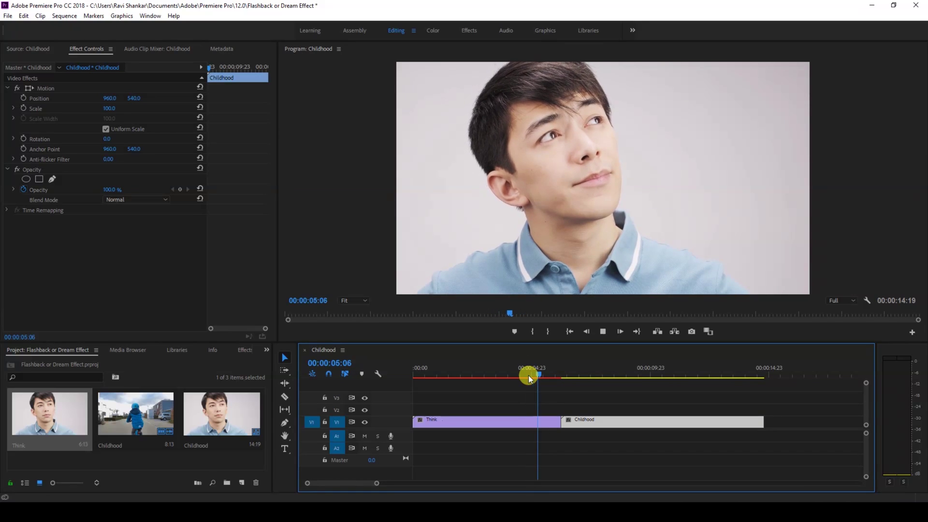
{"action": "left_click", "coordinate": [529, 375]}
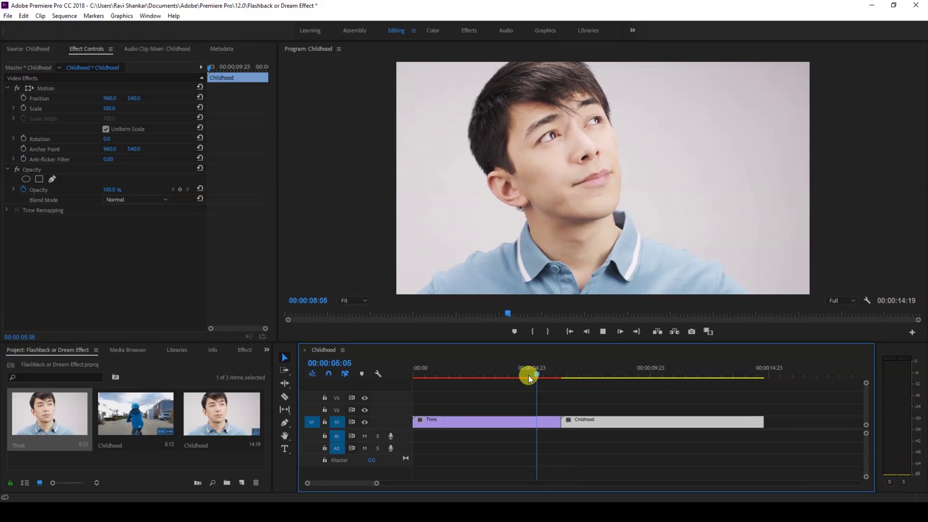
{"action": "left_click", "coordinate": [529, 375]}
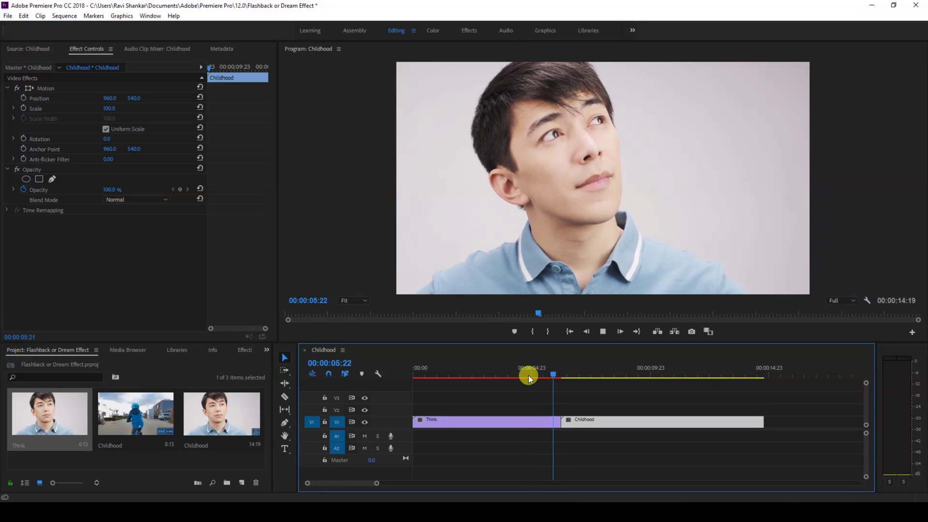
{"action": "left_click", "coordinate": [529, 375]}
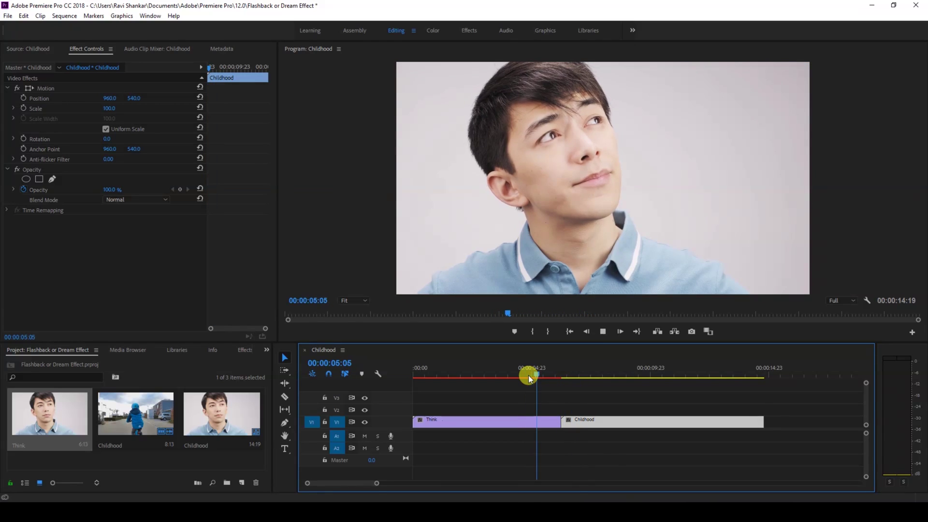
{"action": "key", "text": "space"}
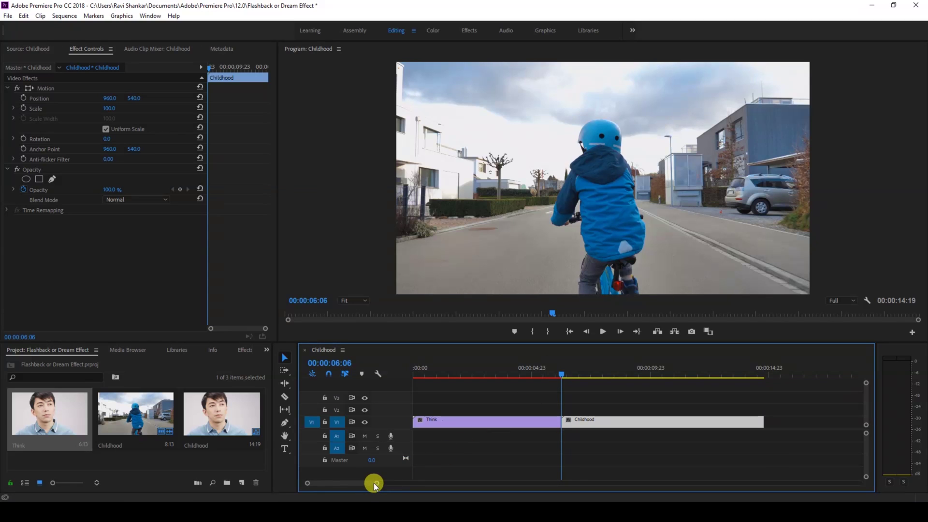
{"action": "mouse_move", "coordinate": [374, 483]}
{"action": "left_mouse_down"}
{"action": "mouse_move", "coordinate": [342, 479]}
{"action": "mouse_move", "coordinate": [360, 481]}
{"action": "left_mouse_up"}
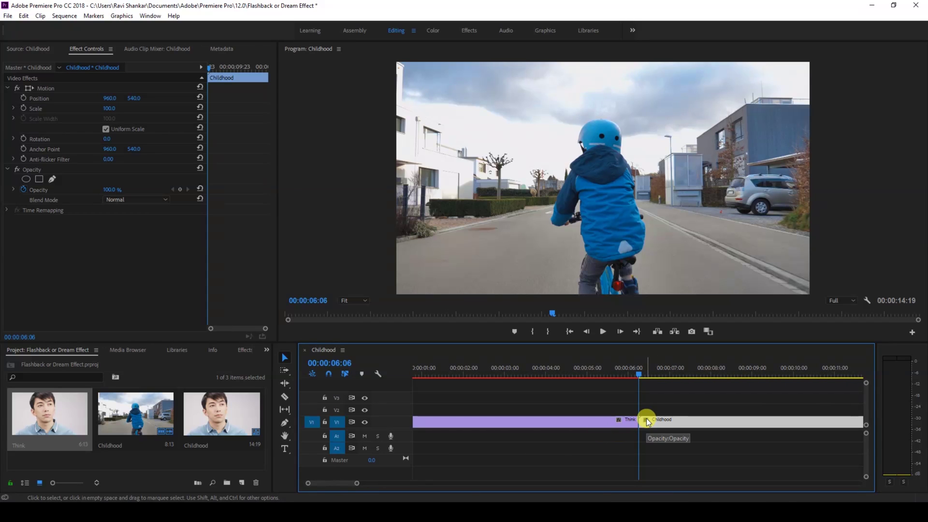
Cut the Think clip with the Razor tool at 00:00:05:10
{"action": "key", "text": "Left"}
{"action": "key", "text": "Left"}
{"action": "key", "text": "Left"}
{"action": "key", "text": "Left"}
{"action": "key", "text": "Left"}
{"action": "key", "text": "Left"}
{"action": "key", "text": "Left"}
{"action": "key", "text": "Left"}
{"action": "key", "text": "Left"}
{"action": "key", "text": "Left"}
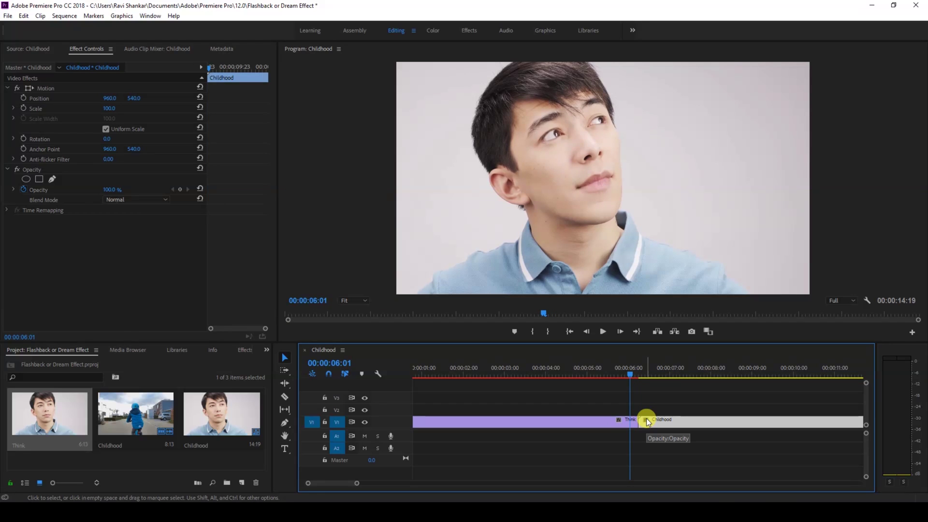
{"action": "key", "text": "Left"}
{"action": "key", "text": "Left"}
{"action": "key", "text": "Left"}
{"action": "key", "text": "Left"}
{"action": "key", "text": "Left"}
{"action": "key", "text": "Left"}
{"action": "key", "text": "Left"}
{"action": "key", "text": "Left"}
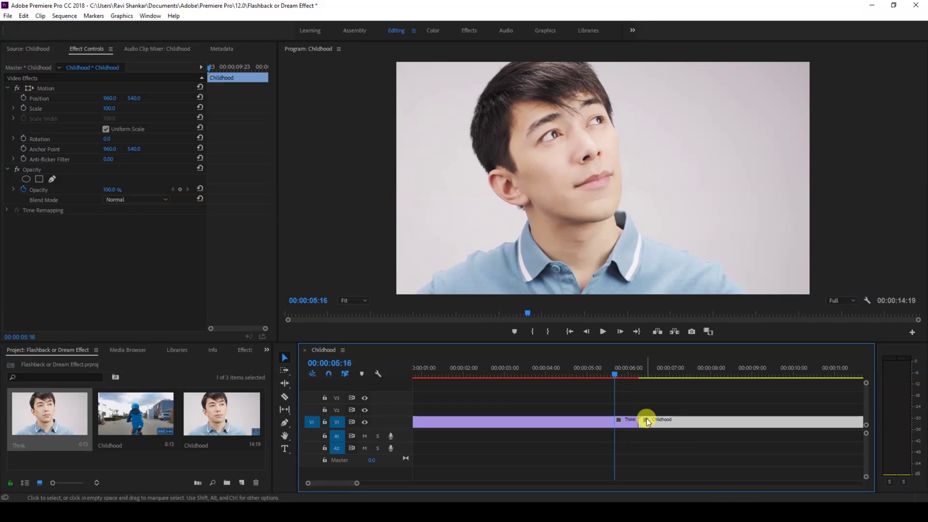
{"action": "left_click", "coordinate": [602, 425]}
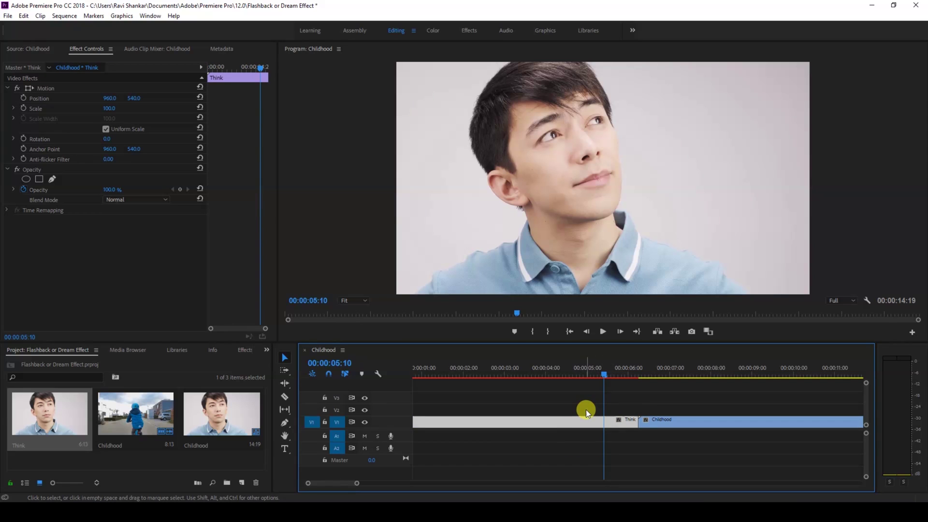
{"action": "key", "text": "c"}
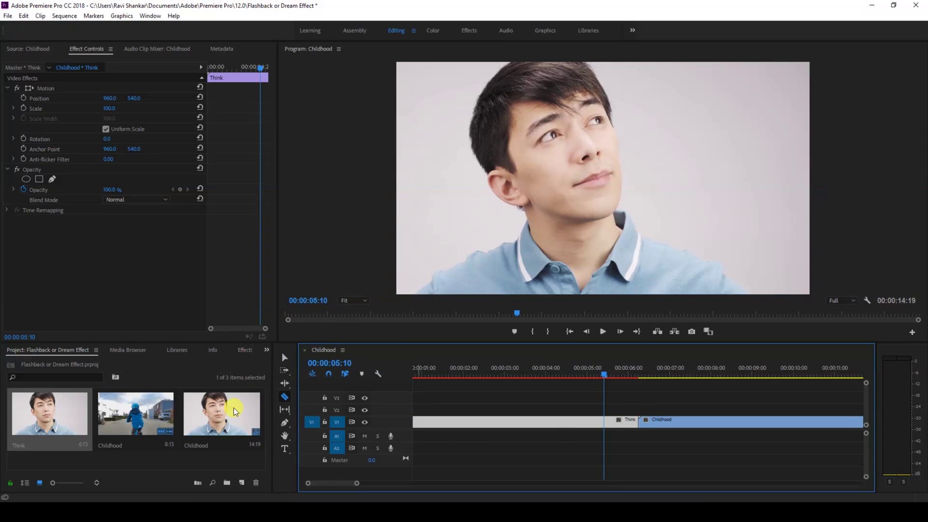
{"action": "left_click", "coordinate": [290, 397]}
{"action": "left_click", "coordinate": [607, 418]}
Step the playhead into the Childhood clip to 00:00:07:02 for the second cut
{"action": "left_click", "coordinate": [639, 370]}
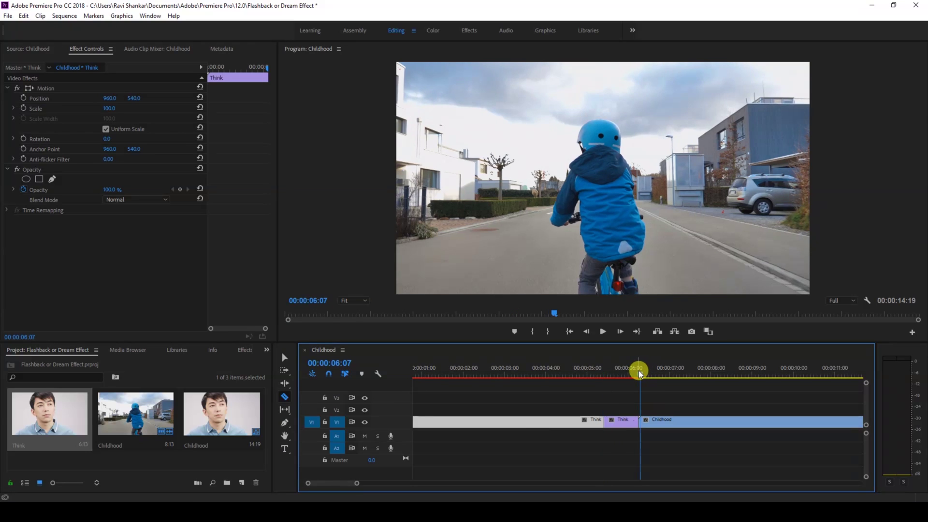
{"action": "key", "text": "Right"}
{"action": "key", "text": "Right"}
{"action": "key", "text": "Right"}
{"action": "key", "text": "Right"}
{"action": "key", "text": "Right"}
{"action": "key", "text": "Right"}
{"action": "key", "text": "Right"}
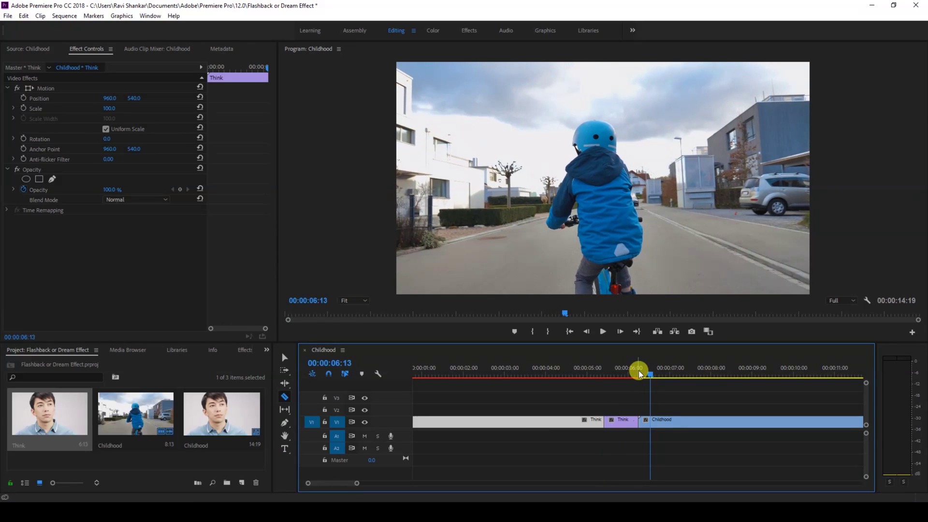
{"action": "key", "text": "Right"}
{"action": "key", "text": "Right"}
{"action": "key", "text": "Right"}
{"action": "key", "text": "Right"}
{"action": "key", "text": "Right"}
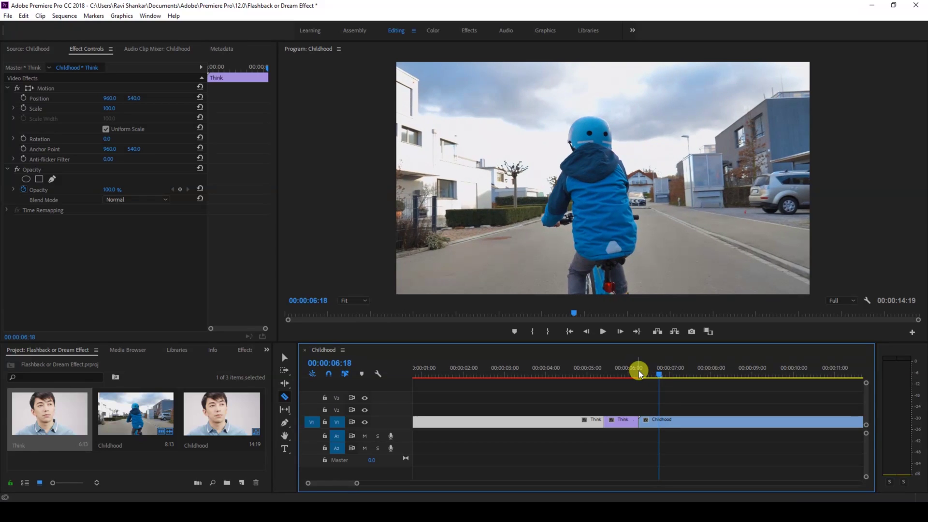
{"action": "key", "text": "Right"}
{"action": "key", "text": "Right"}
{"action": "key", "text": "Right"}
{"action": "key", "text": "Right"}
{"action": "key", "text": "Right"}
{"action": "key", "text": "Right"}
{"action": "key", "text": "Right"}
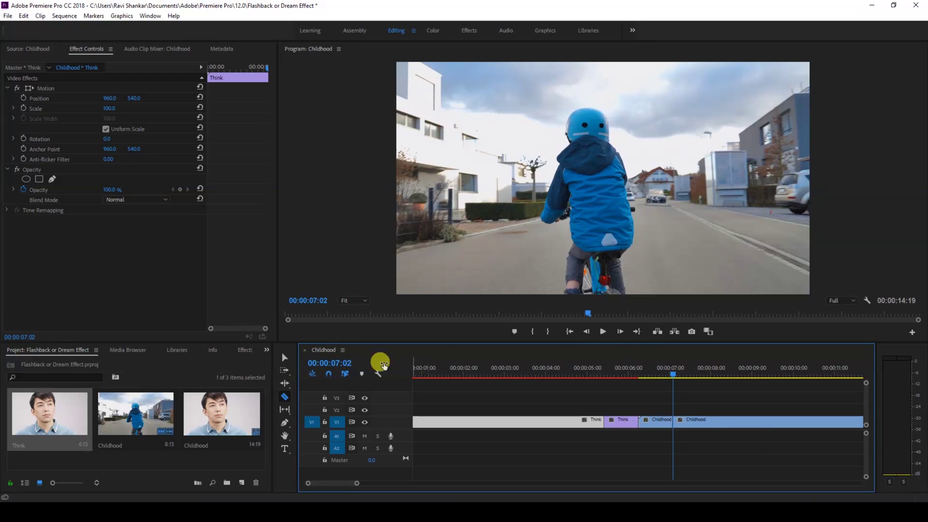
Copy the short Think and Childhood pieces up onto track V2
{"action": "left_click", "coordinate": [290, 358]}
{"action": "left_click", "coordinate": [648, 420]}
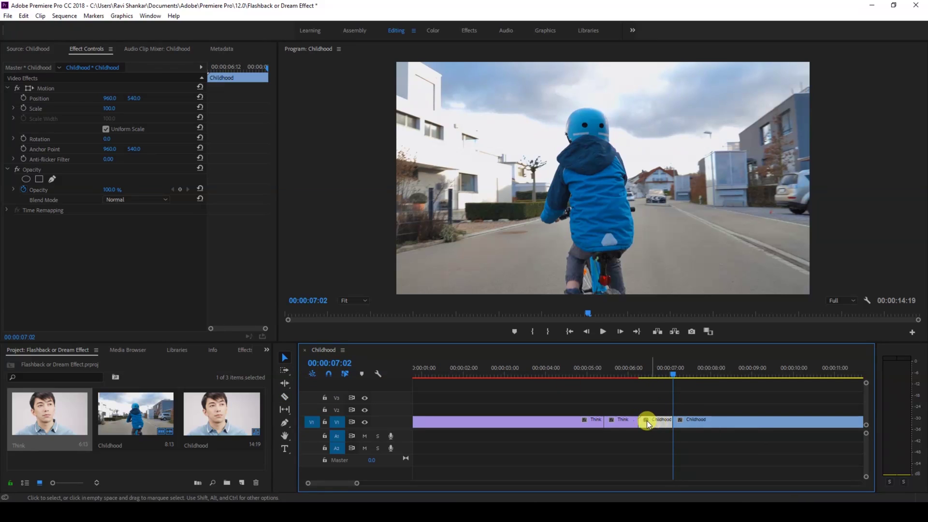
{"action": "left_click", "coordinate": [627, 419], "text": "shift"}
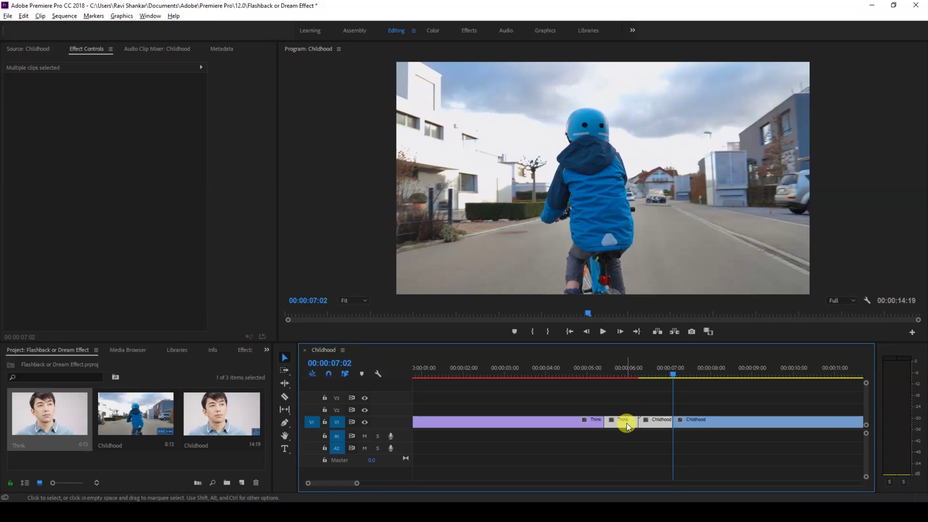
{"action": "left_click_drag", "start_coordinate": [628, 425], "coordinate": [627, 410]}
Nest the two V2 copies into Nested Sequence 05 with the default name
{"action": "left_click", "coordinate": [629, 409]}
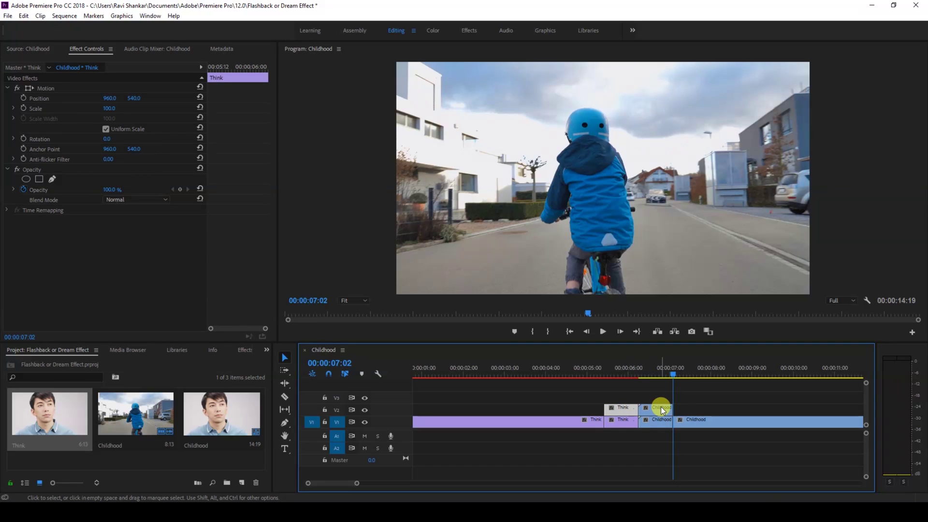
{"action": "left_click", "coordinate": [661, 409], "text": "shift"}
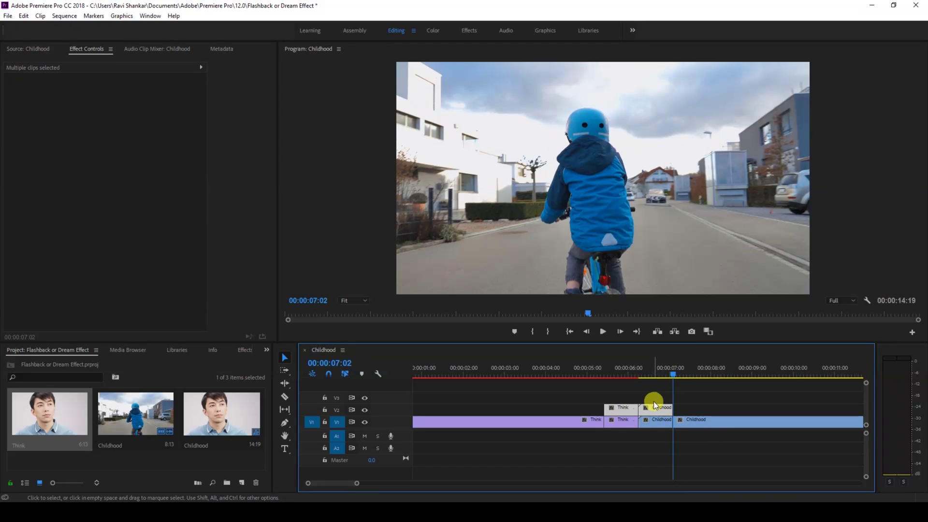
{"action": "right_click", "coordinate": [653, 408]}
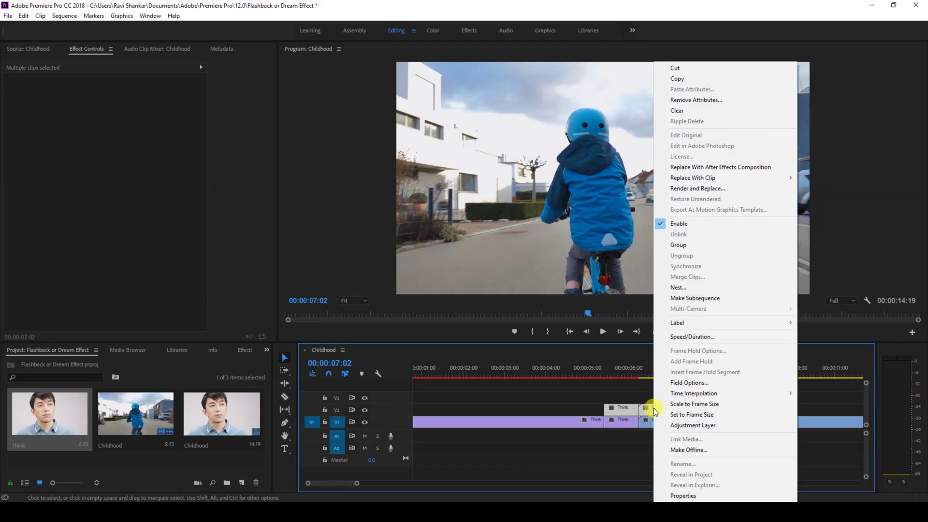
{"action": "left_click", "coordinate": [678, 288]}
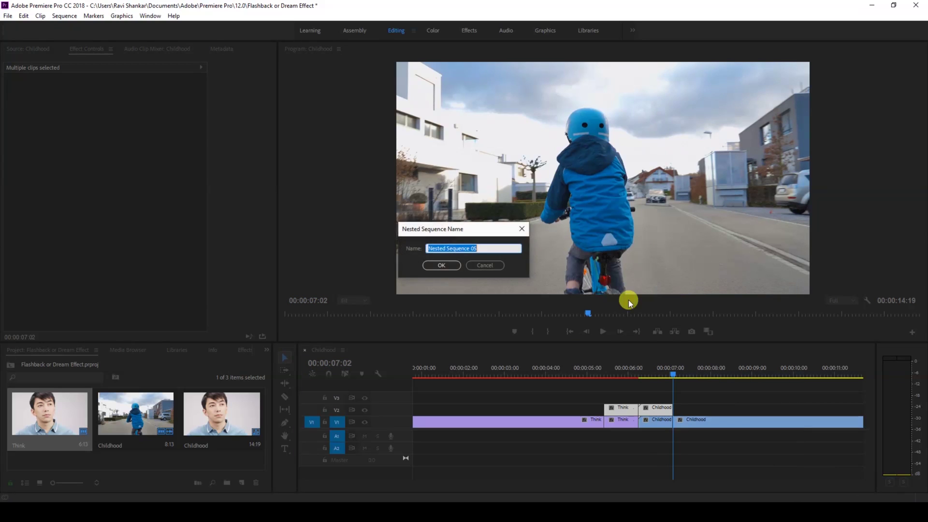
{"action": "left_click", "coordinate": [448, 262]}
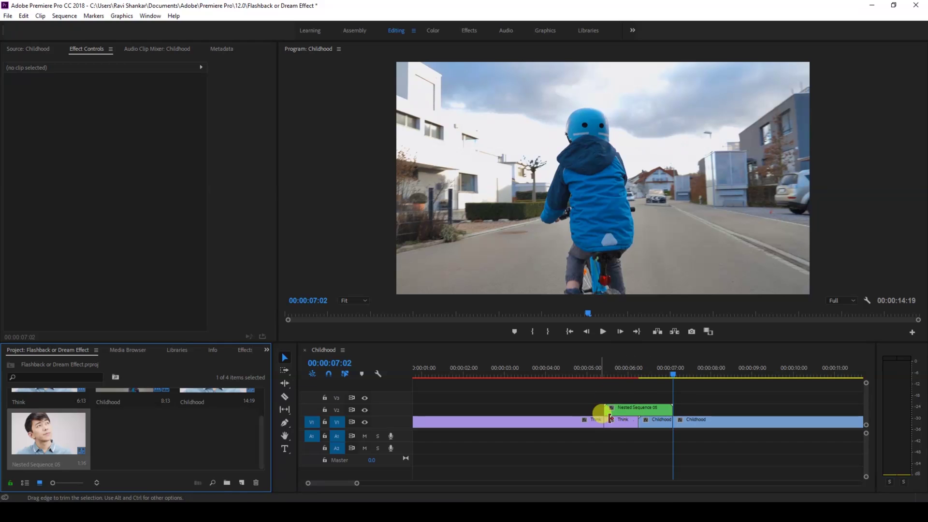
{"action": "left_click", "coordinate": [621, 410]}
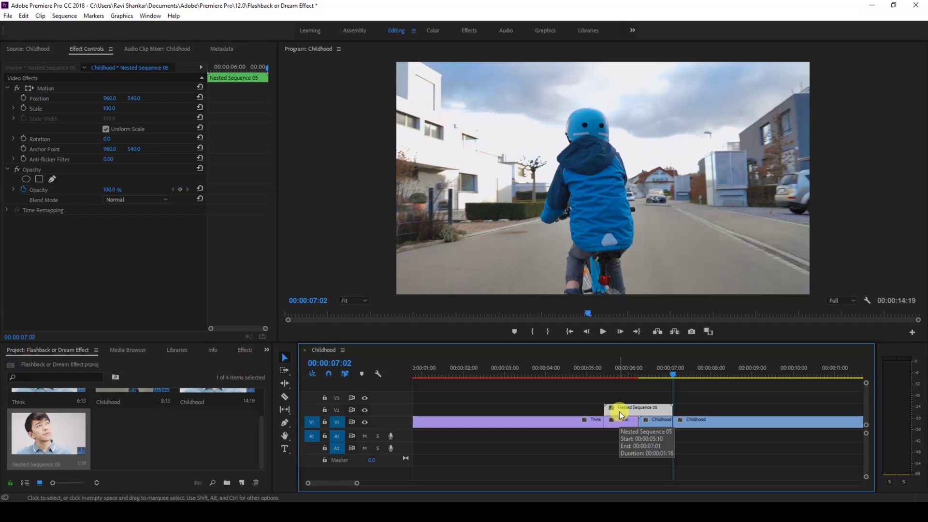
Preview the transition and park the playhead at 06:06 over the nested clip
{"action": "left_click", "coordinate": [617, 373]}
{"action": "key", "text": "space"}
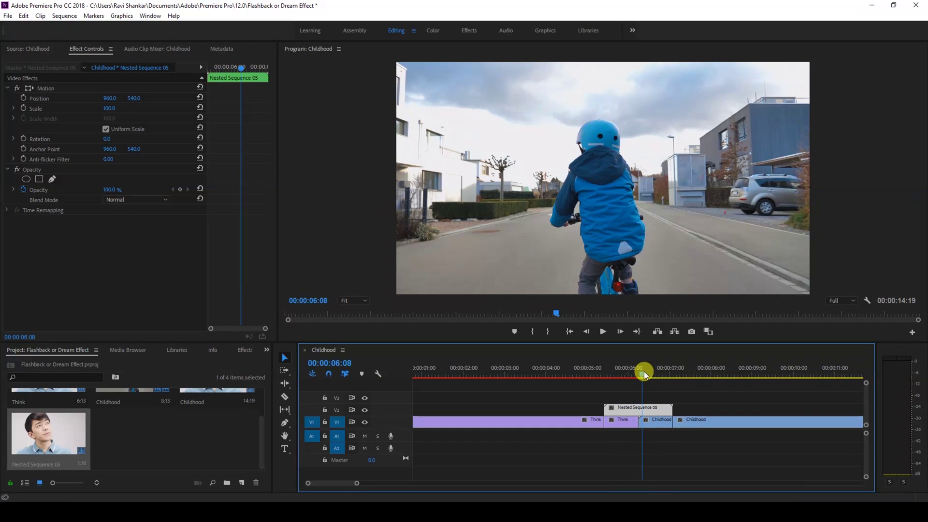
{"action": "left_click_drag", "start_coordinate": [644, 372], "coordinate": [642, 372]}
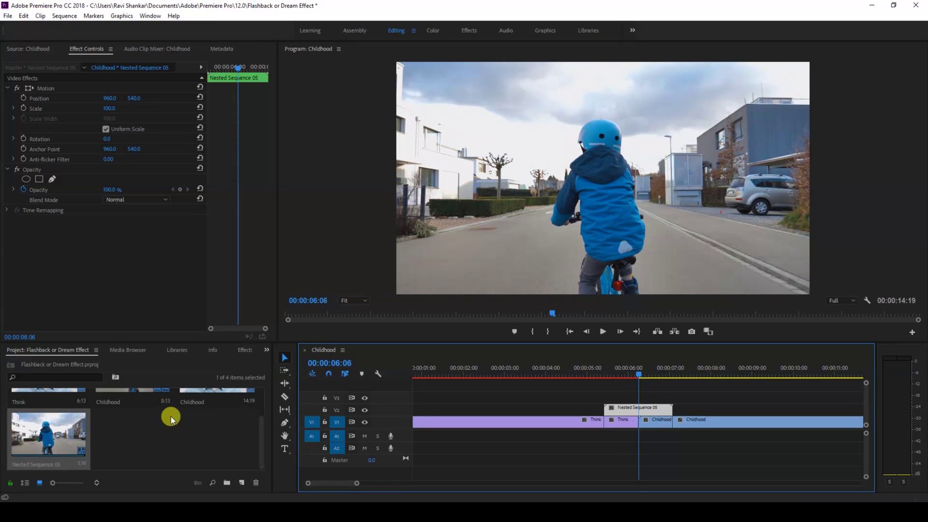
{"action": "left_click", "coordinate": [245, 349]}
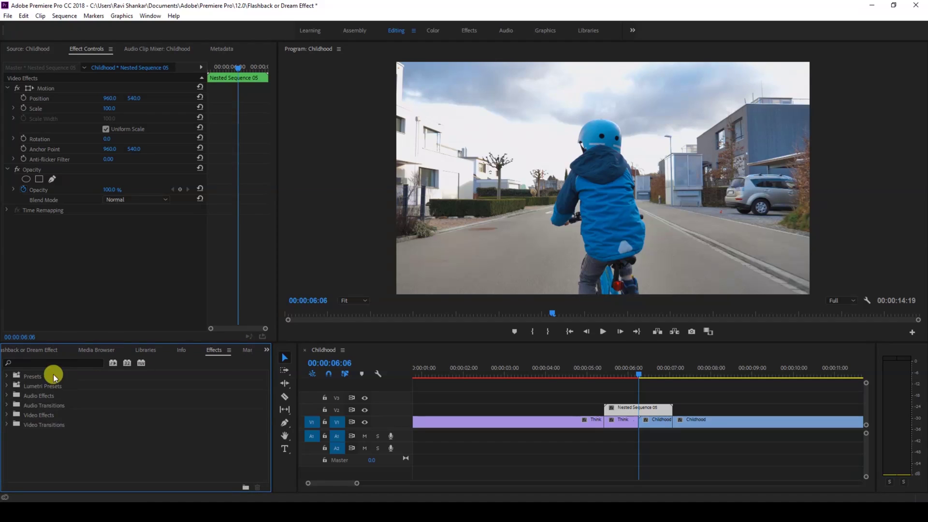
Search the effects for 'wave war' and drop Wave Warp onto Nested Sequence 05
{"action": "left_click", "coordinate": [44, 363]}
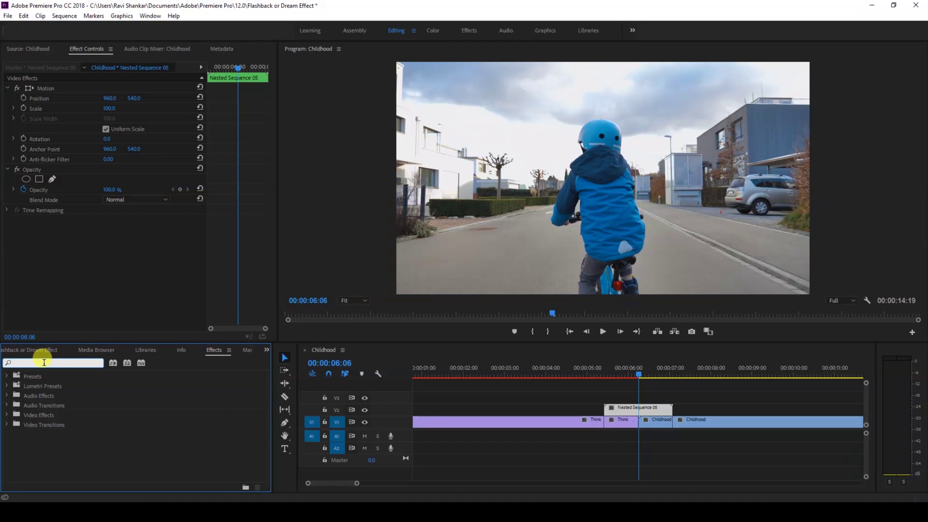
{"action": "type", "text": "wave"}
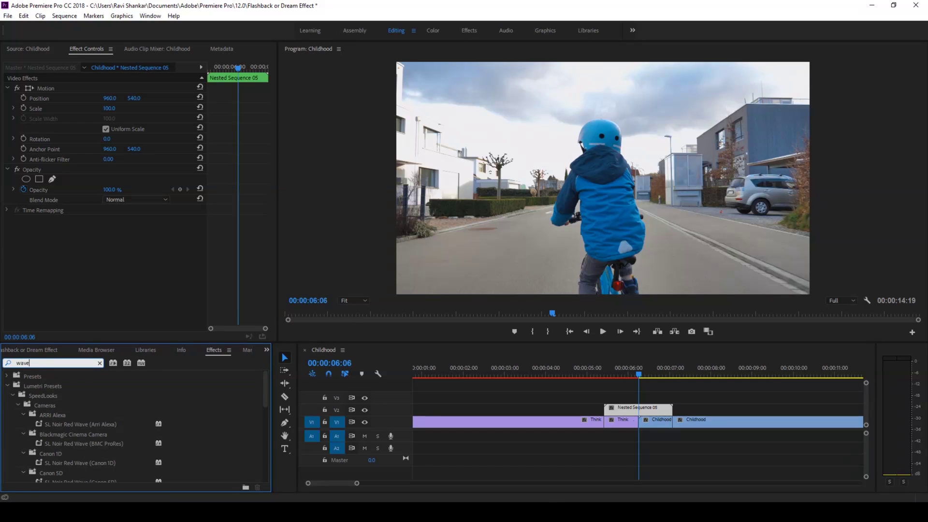
{"action": "type", "text": " warp"}
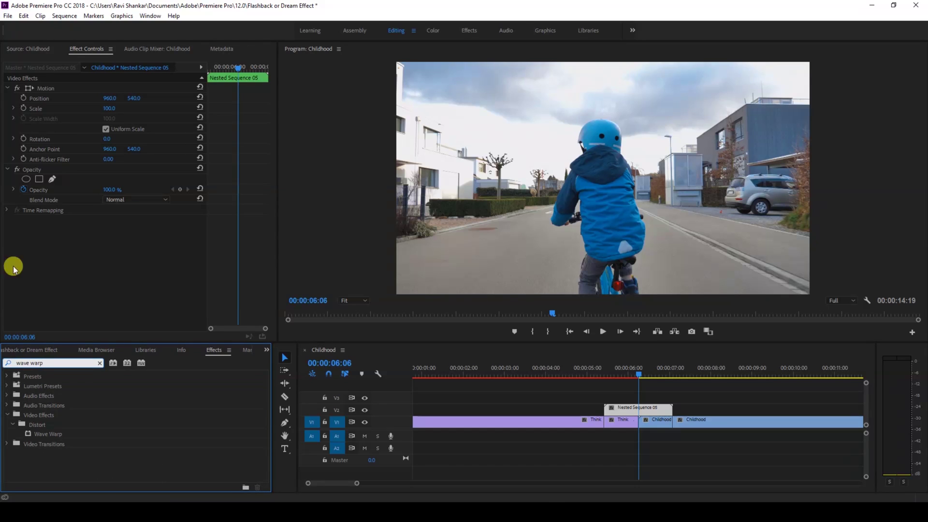
{"action": "left_click_drag", "start_coordinate": [47, 433], "coordinate": [622, 415]}
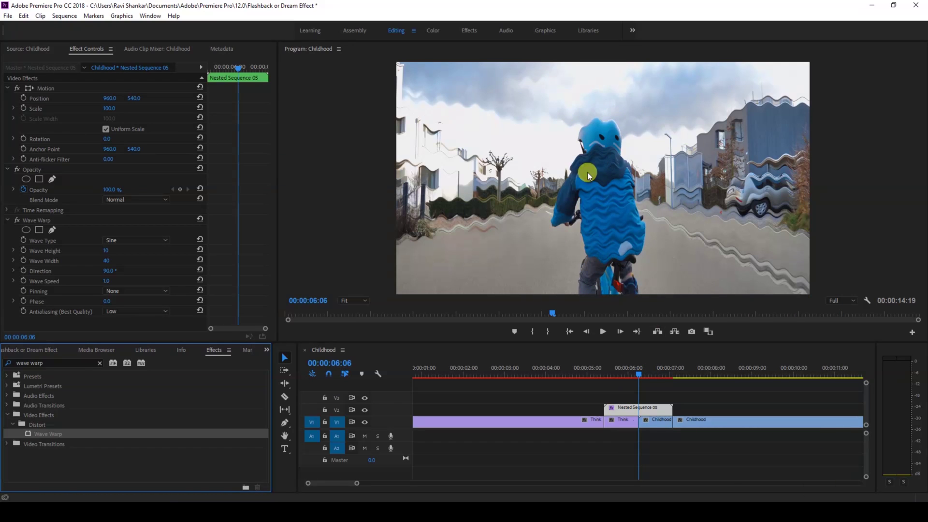
Set Wave Warp to Circle wave type, wave height 20 and wave width 200
{"action": "mouse_move", "coordinate": [106, 251]}
{"action": "left_mouse_down"}
{"action": "mouse_move", "coordinate": [148, 250]}
{"action": "mouse_move", "coordinate": [112, 254]}
{"action": "left_mouse_up"}
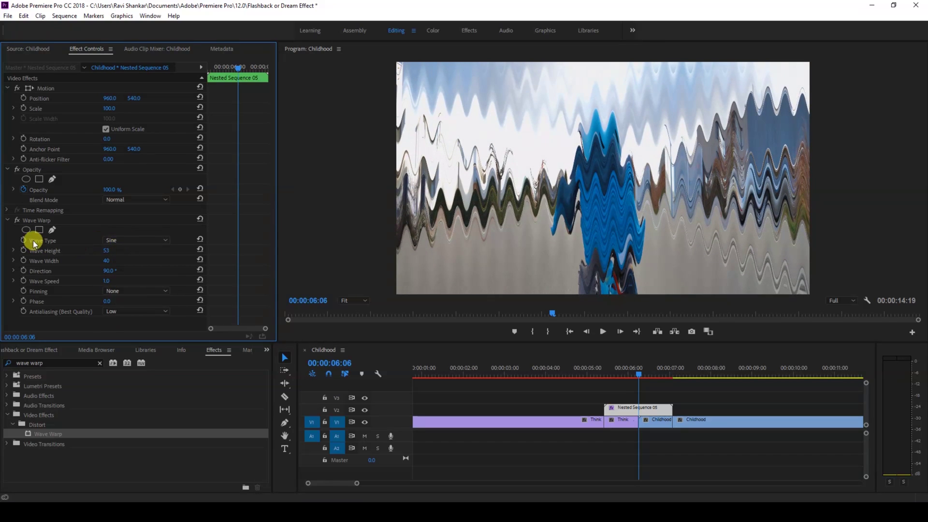
{"action": "left_click", "coordinate": [115, 237]}
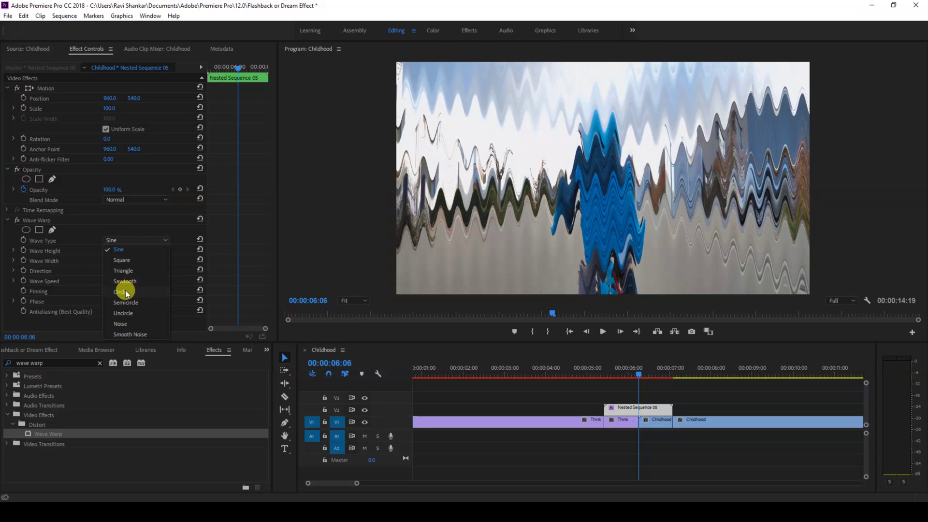
{"action": "left_click", "coordinate": [125, 291]}
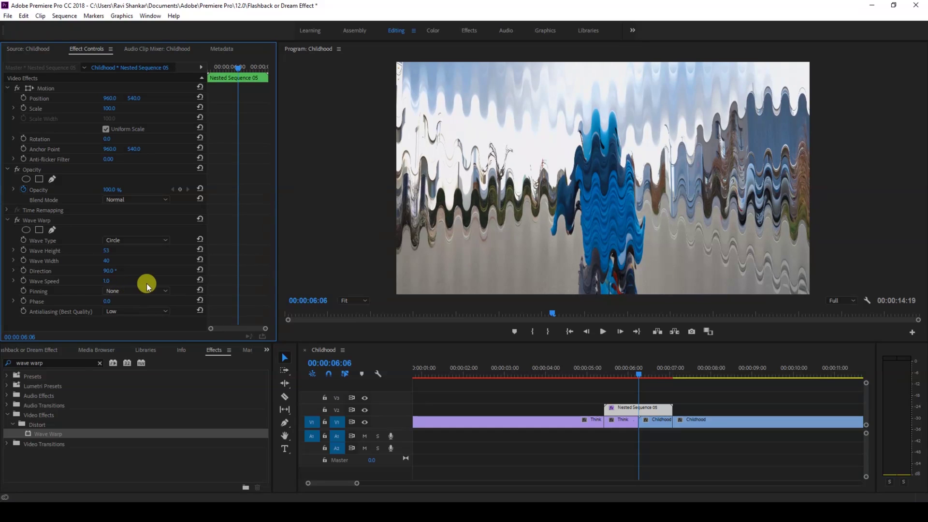
{"action": "left_click", "coordinate": [108, 253]}
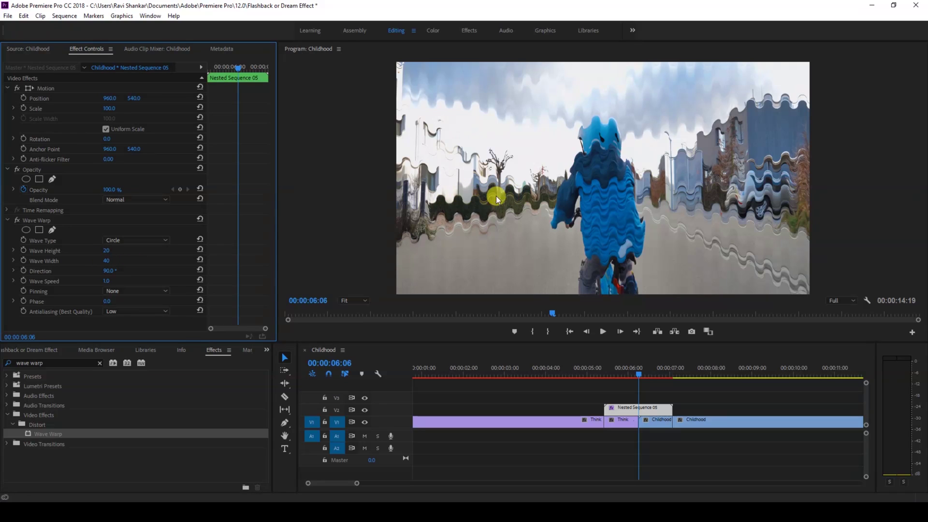
{"action": "left_click_drag", "start_coordinate": [106, 260], "coordinate": [168, 260]}
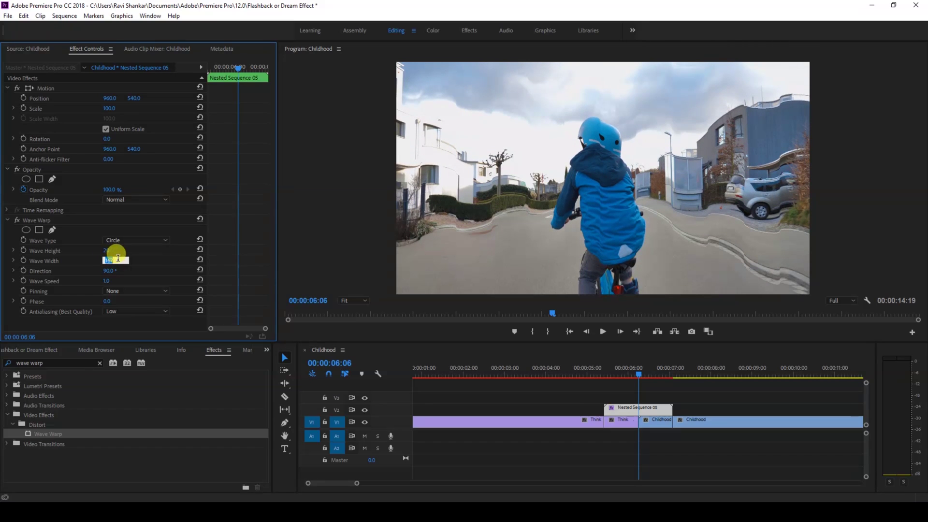
{"action": "key", "text": "Return"}
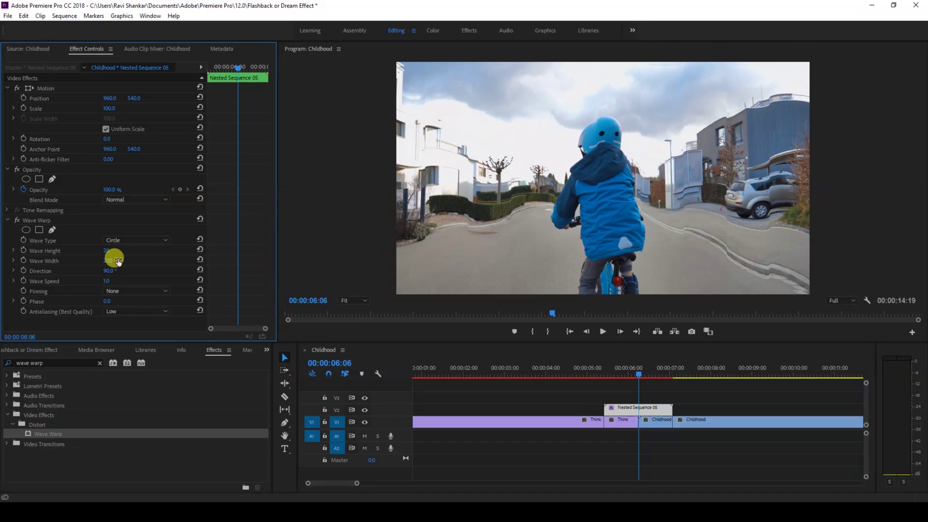
Preview the face-to-bike transition, then set the Wave Warp direction to 31°
{"action": "left_click", "coordinate": [602, 372]}
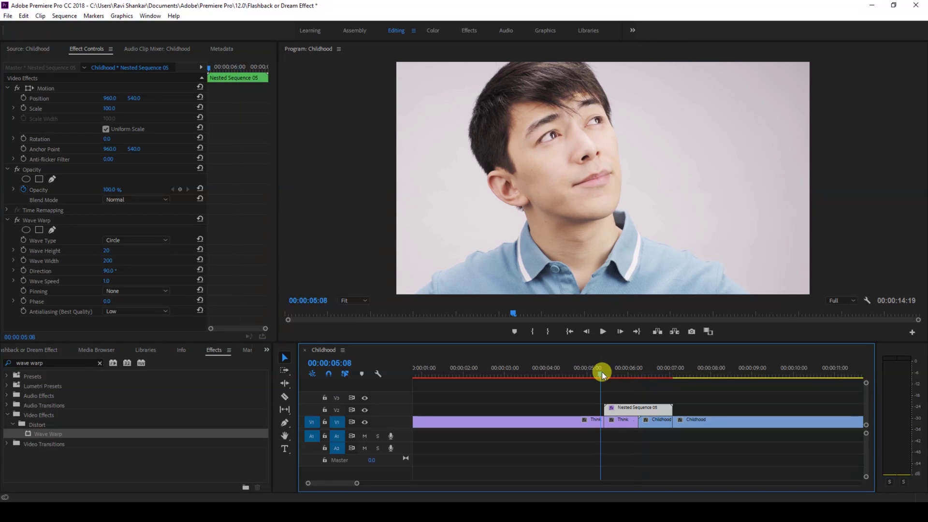
{"action": "key", "text": "space"}
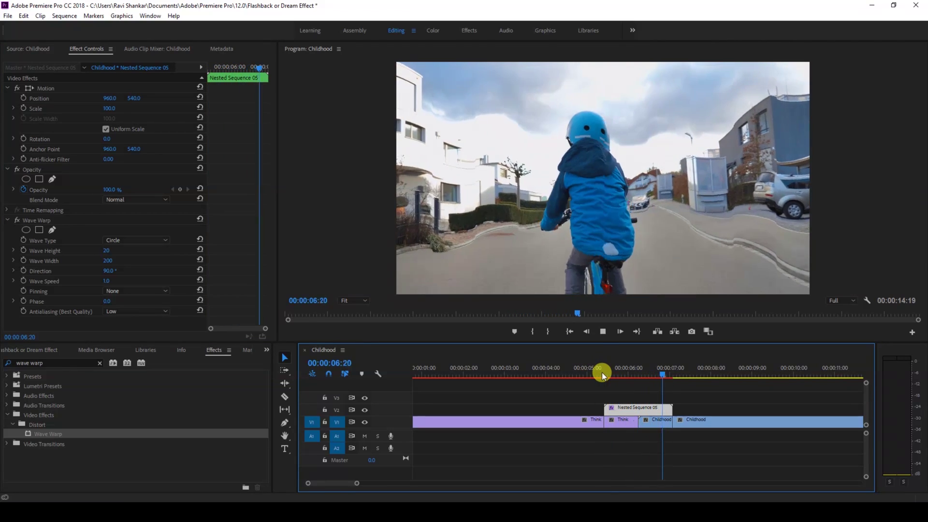
{"action": "left_click", "coordinate": [620, 367]}
{"action": "left_click_drag", "start_coordinate": [620, 367], "coordinate": [636, 249]}
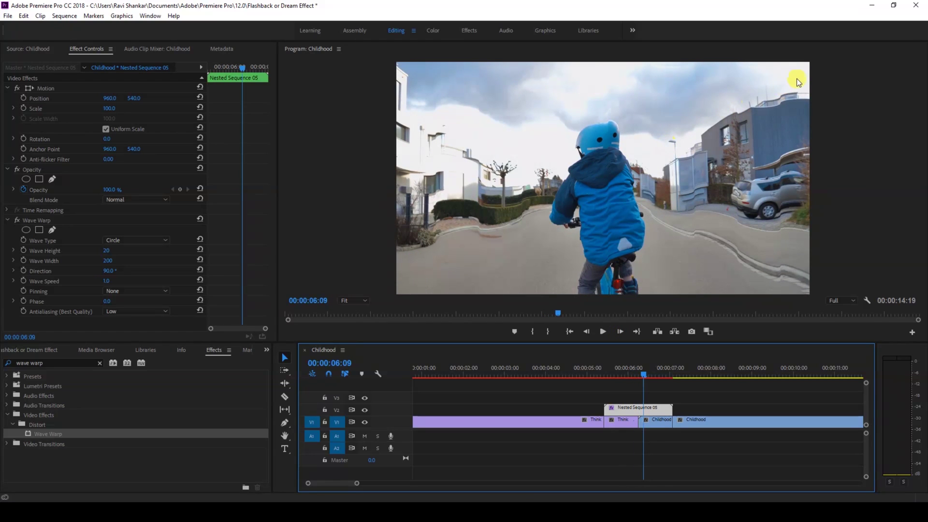
{"action": "left_click", "coordinate": [626, 374]}
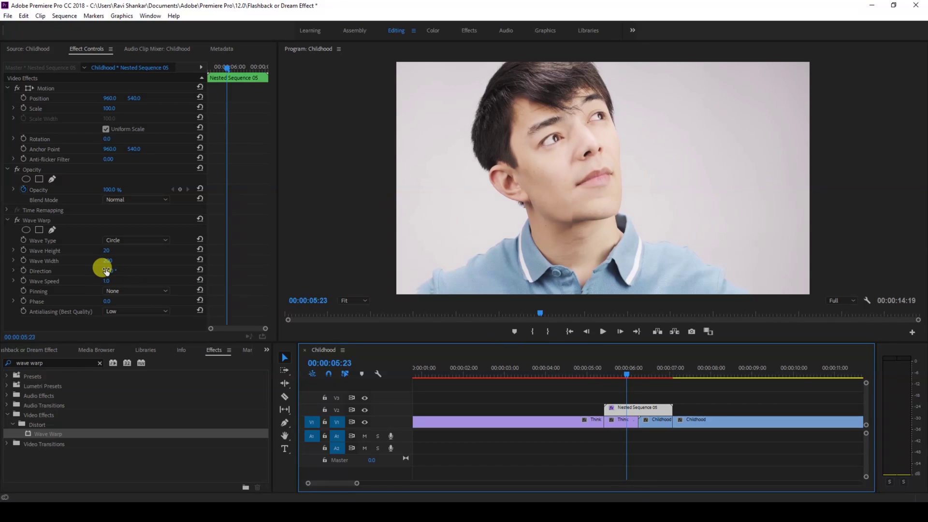
{"action": "left_click_drag", "start_coordinate": [107, 273], "coordinate": [72, 273]}
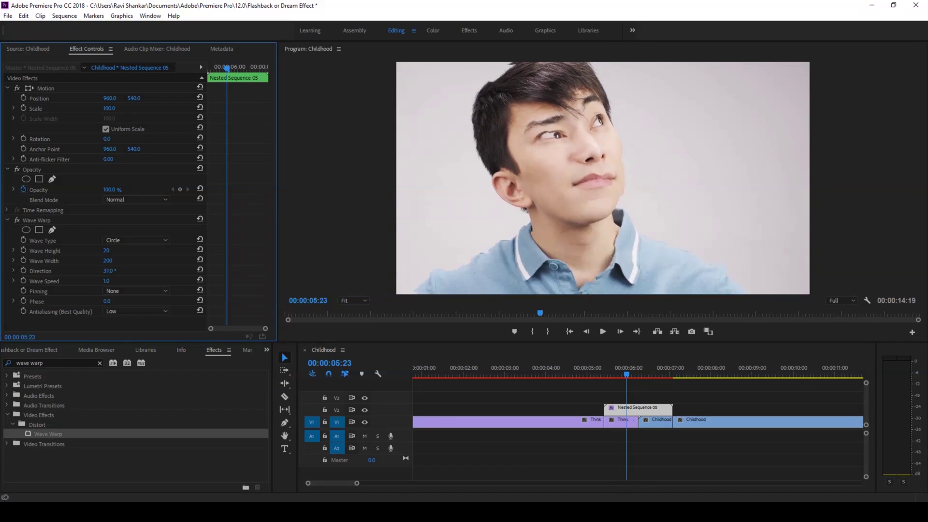
{"action": "left_click_drag", "start_coordinate": [108, 271], "coordinate": [117, 271]}
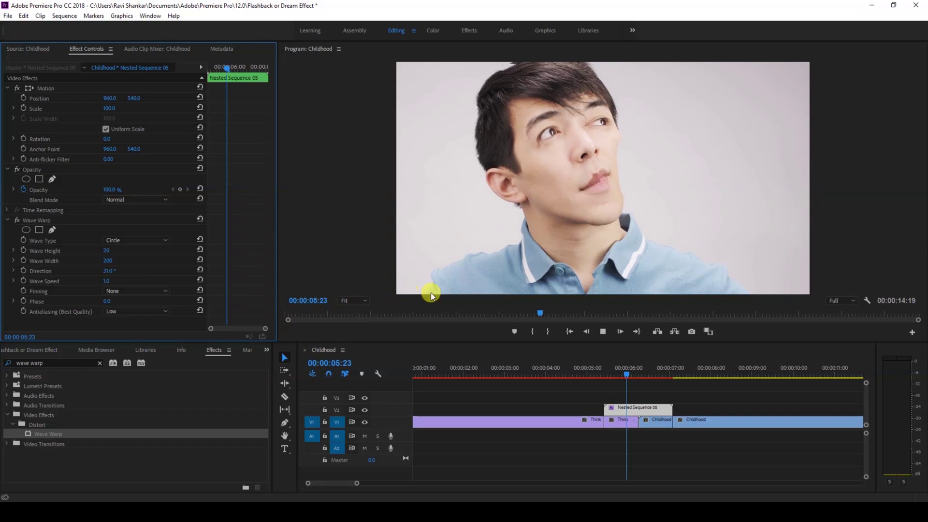
Replay the transition from about 05:08 several times to check the new direction
{"action": "left_click_drag", "start_coordinate": [613, 377], "coordinate": [602, 375]}
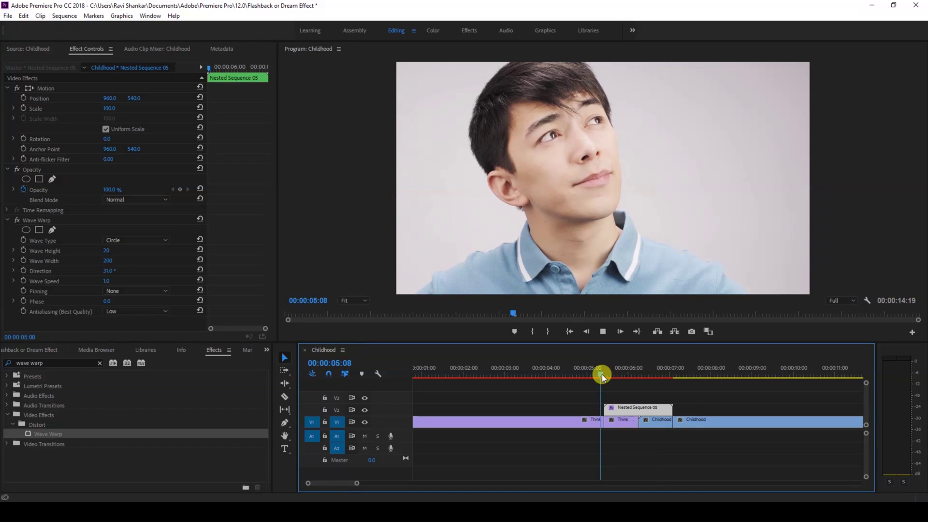
{"action": "key", "text": "space"}
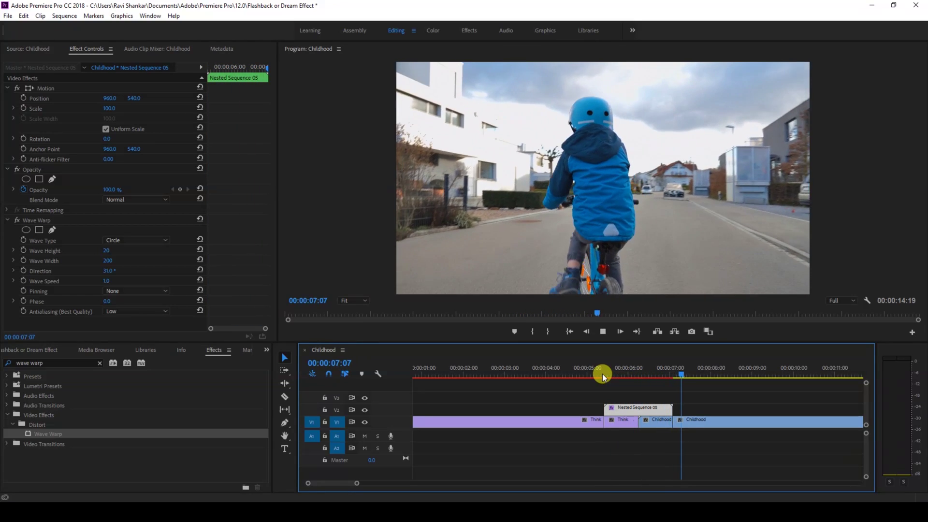
{"action": "left_click", "coordinate": [603, 374]}
{"action": "key", "text": "space"}
{"action": "left_click_drag", "start_coordinate": [611, 370], "coordinate": [623, 375]}
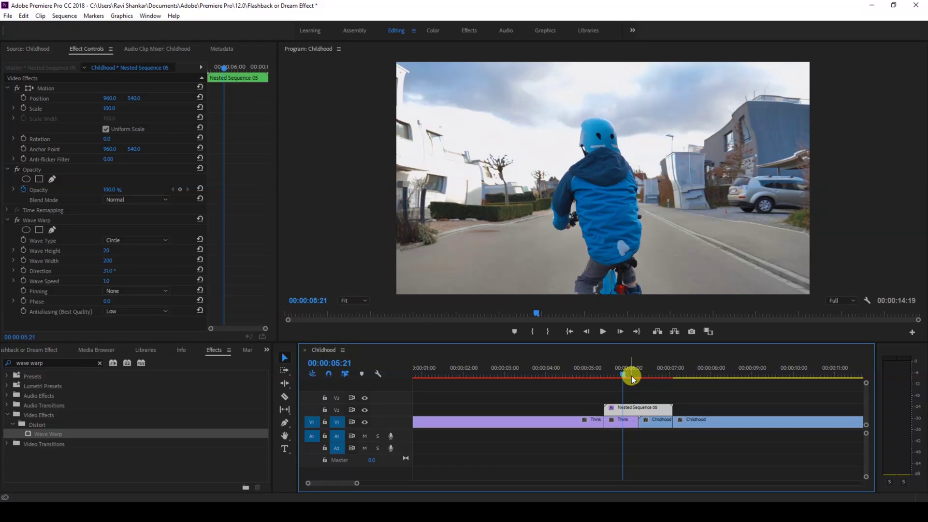
{"action": "left_click", "coordinate": [605, 372]}
{"action": "key", "text": "space"}
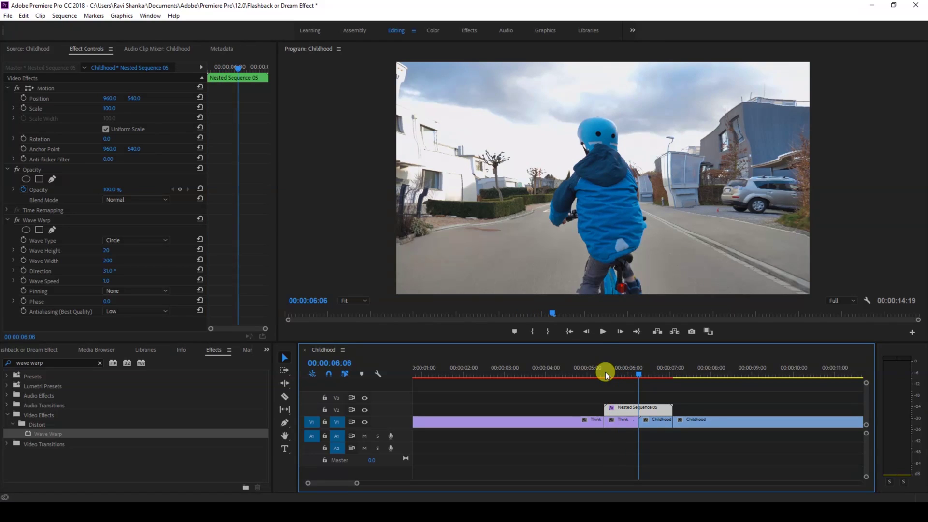
{"action": "left_click", "coordinate": [606, 372]}
{"action": "key", "text": "space"}
{"action": "key", "text": "space"}
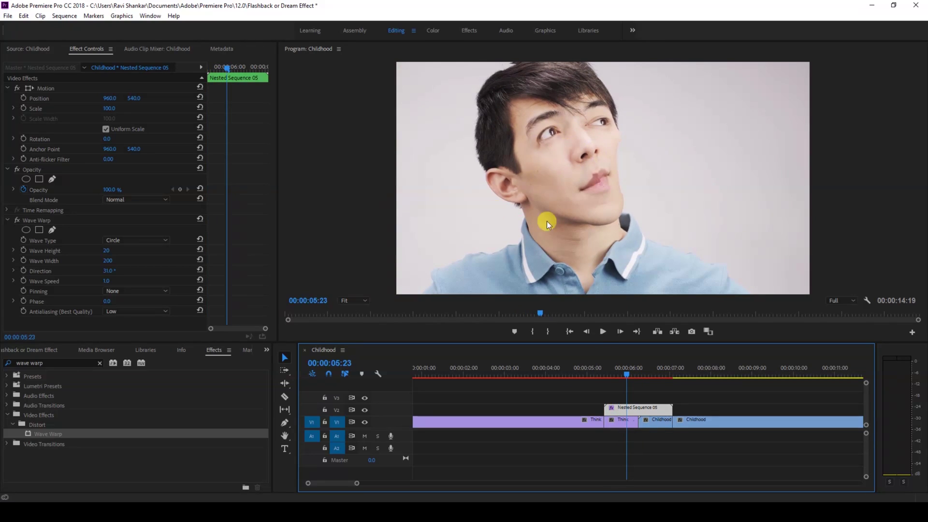
{"action": "left_click", "coordinate": [106, 282]}
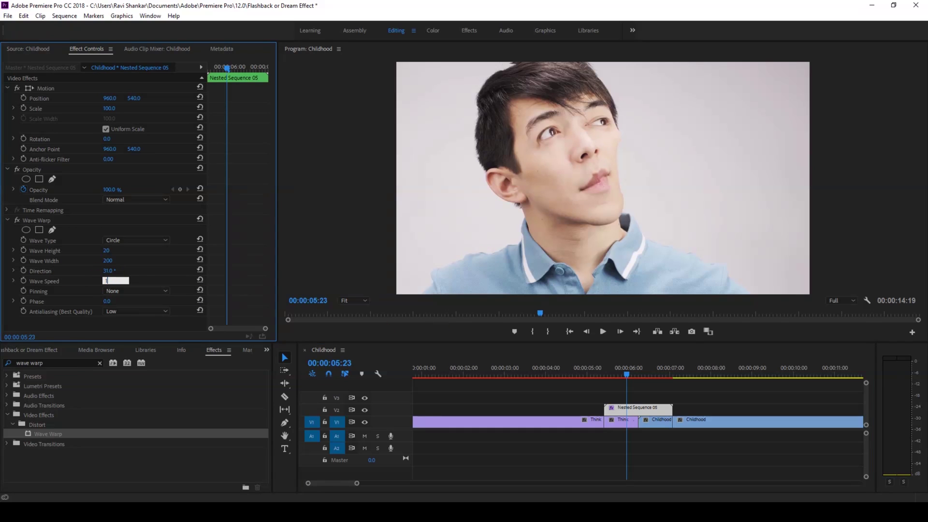
Set Wave Speed to 1.5 and preview the transition from 05:05 into the cycling clip
{"action": "type", "text": "1.5"}
{"action": "key", "text": "Return"}
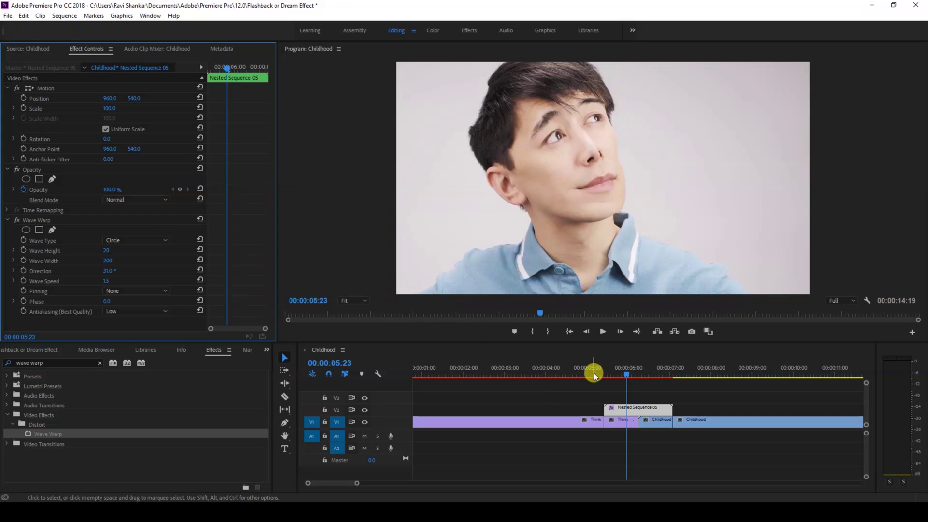
{"action": "left_click", "coordinate": [592, 374]}
{"action": "key", "text": "space"}
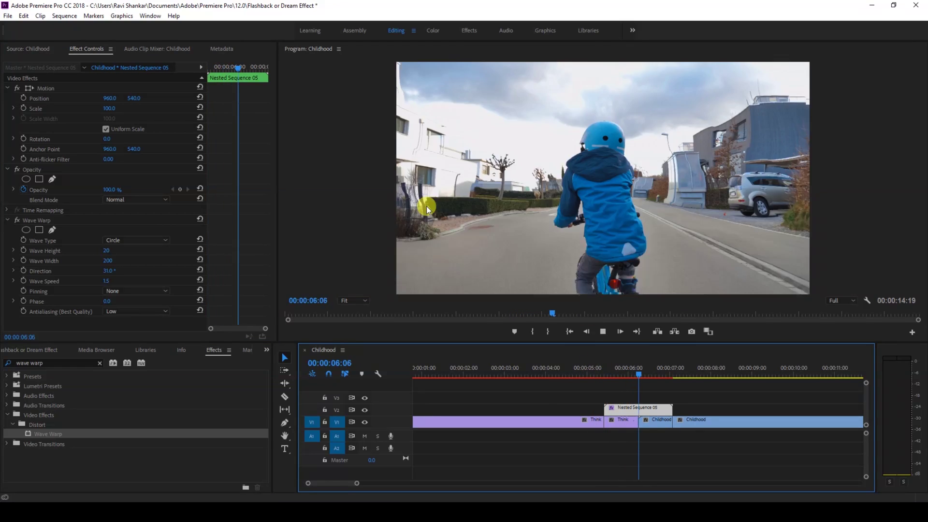
{"action": "left_click", "coordinate": [597, 367]}
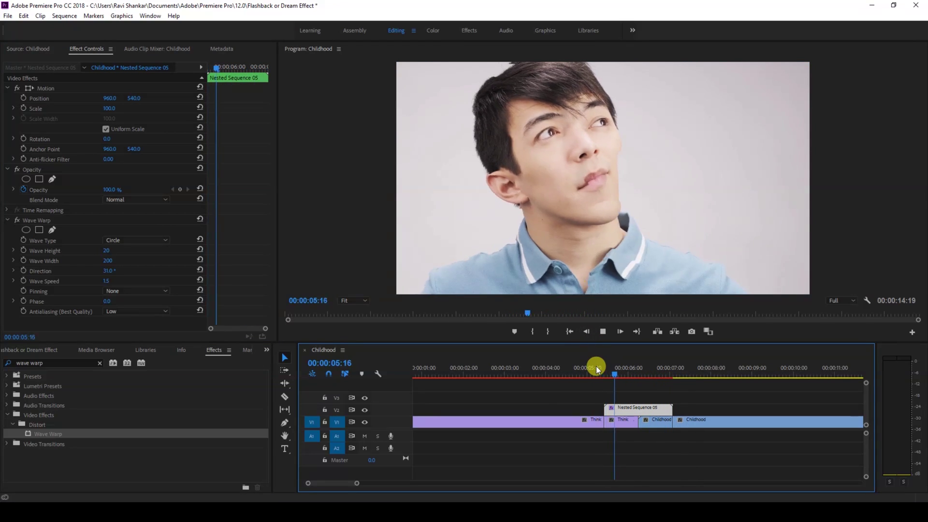
{"action": "key", "text": "space"}
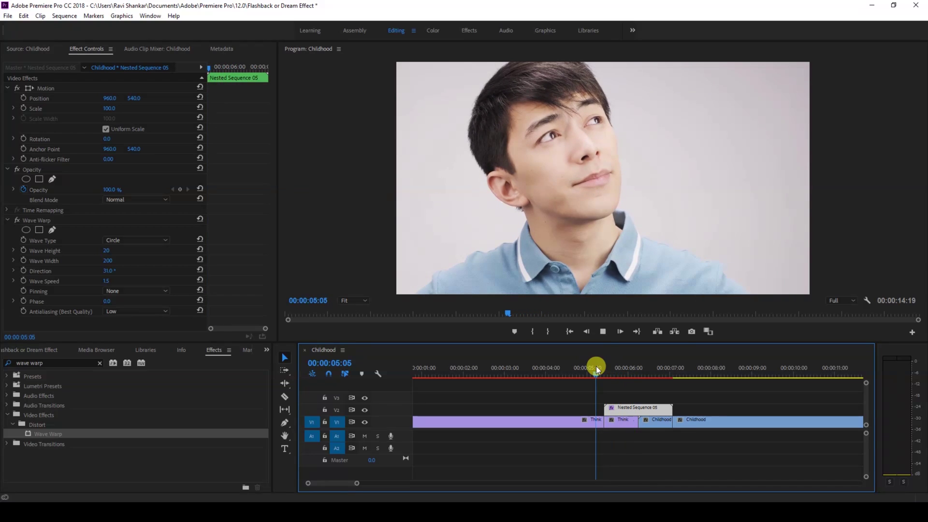
{"action": "key", "text": "space"}
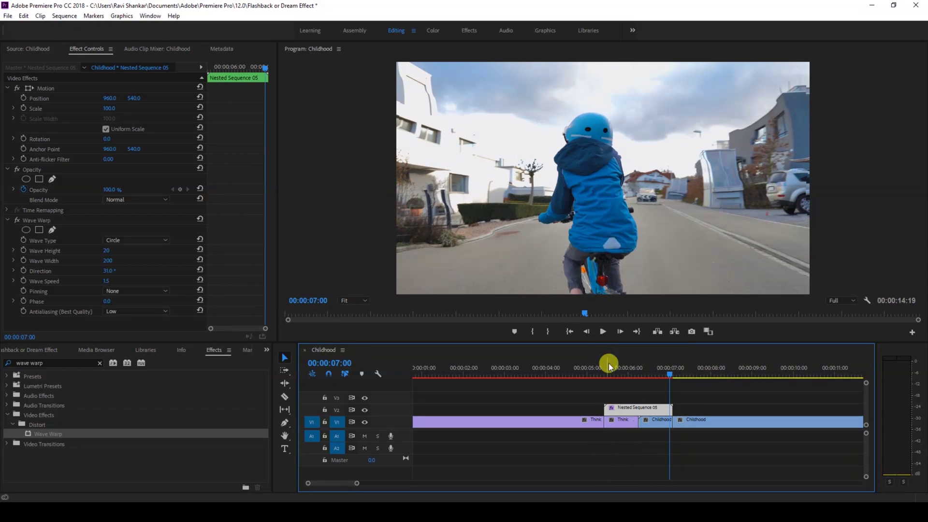
{"action": "left_click_drag", "start_coordinate": [609, 376], "coordinate": [619, 374]}
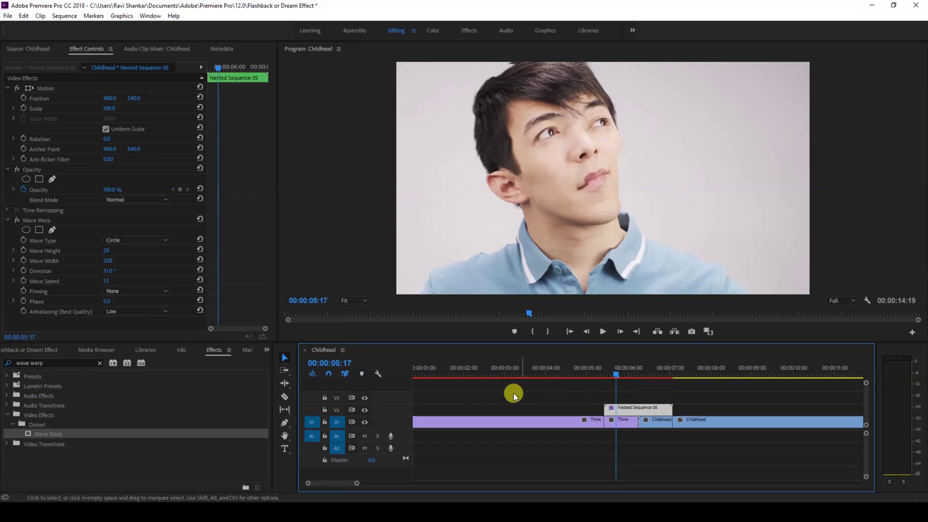
Hide track V1, set Wave Warp Pinning to All Edges, and replay from 05:11
{"action": "left_click", "coordinate": [365, 424]}
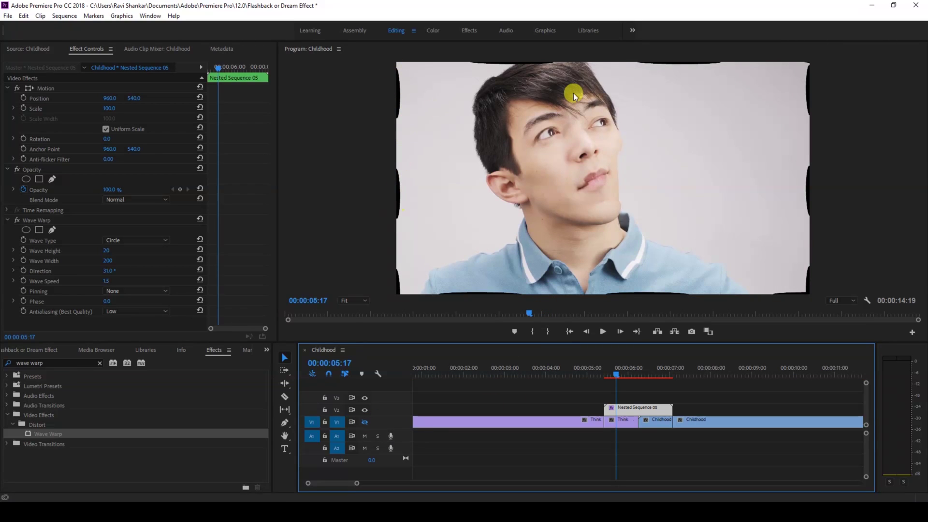
{"action": "mouse_move", "coordinate": [618, 375]}
{"action": "left_mouse_down"}
{"action": "mouse_move", "coordinate": [643, 377]}
{"action": "mouse_move", "coordinate": [633, 378]}
{"action": "left_mouse_up"}
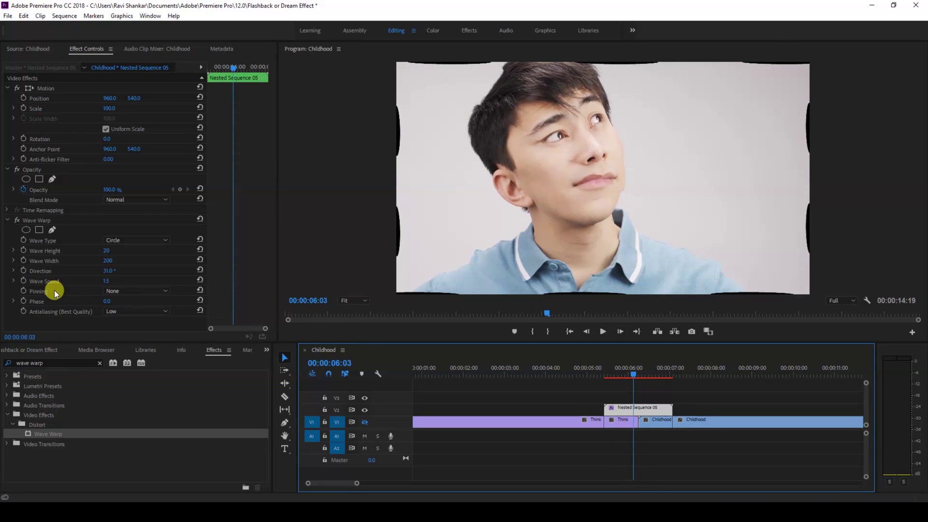
{"action": "left_click", "coordinate": [118, 291]}
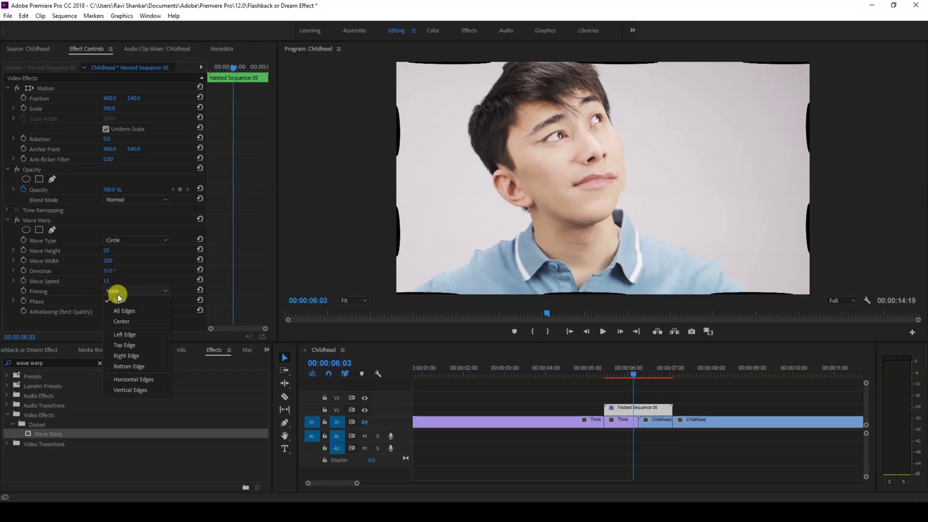
{"action": "left_click", "coordinate": [121, 311]}
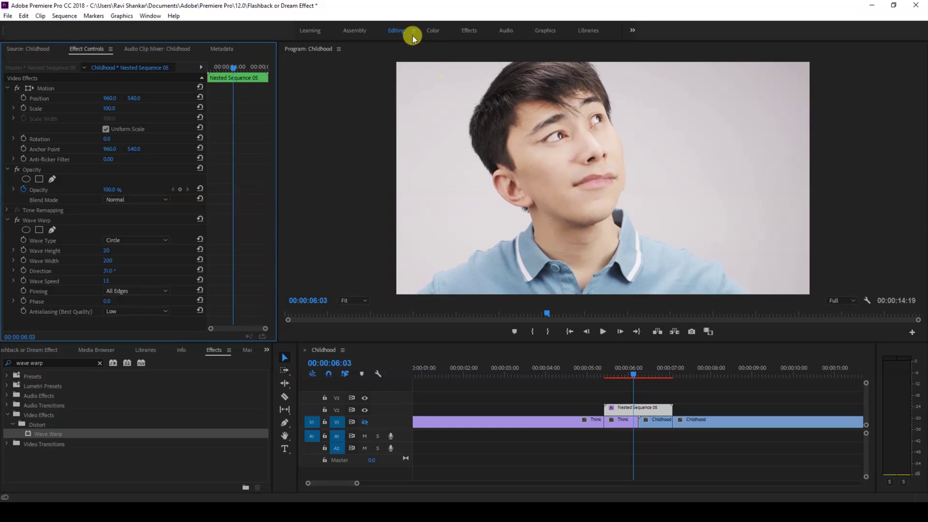
{"action": "left_click", "coordinate": [608, 370]}
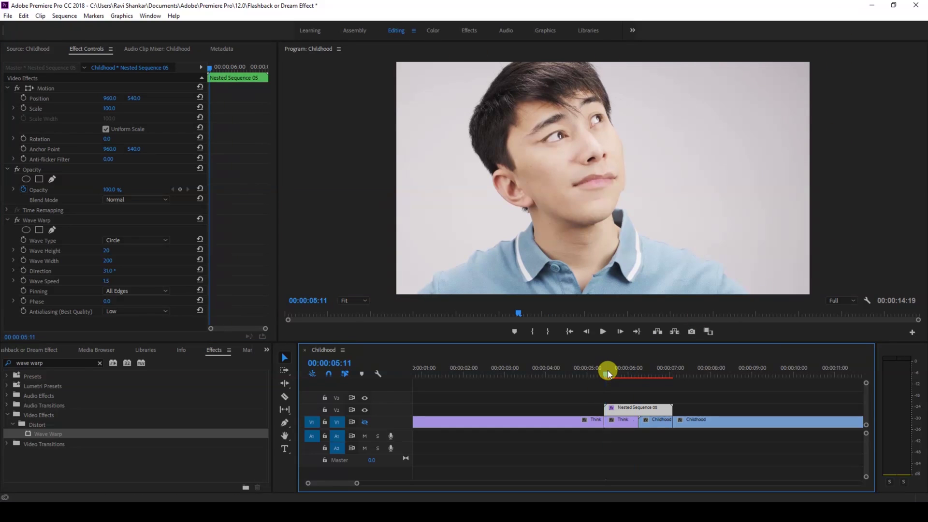
{"action": "key", "text": "space"}
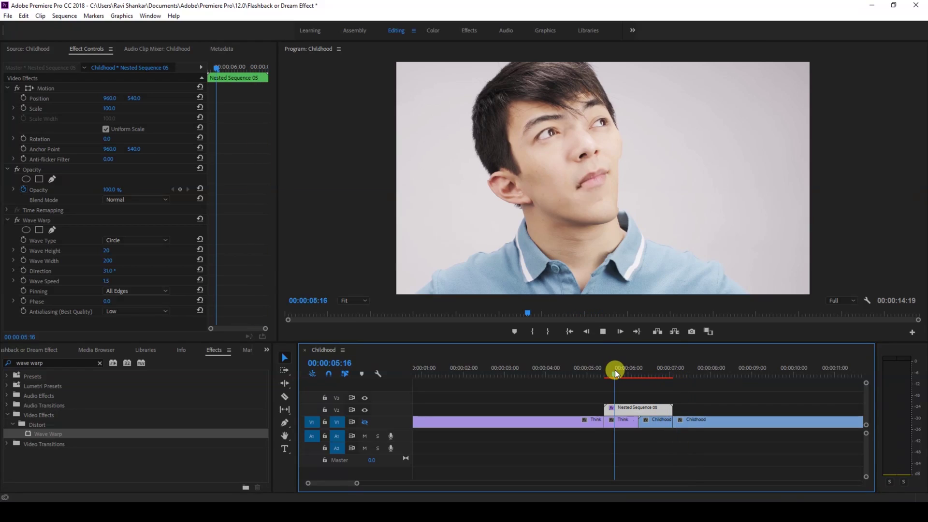
Show track V1 again, search 'blur', and apply Camera Blur to Nested Sequence 05
{"action": "left_click", "coordinate": [365, 422]}
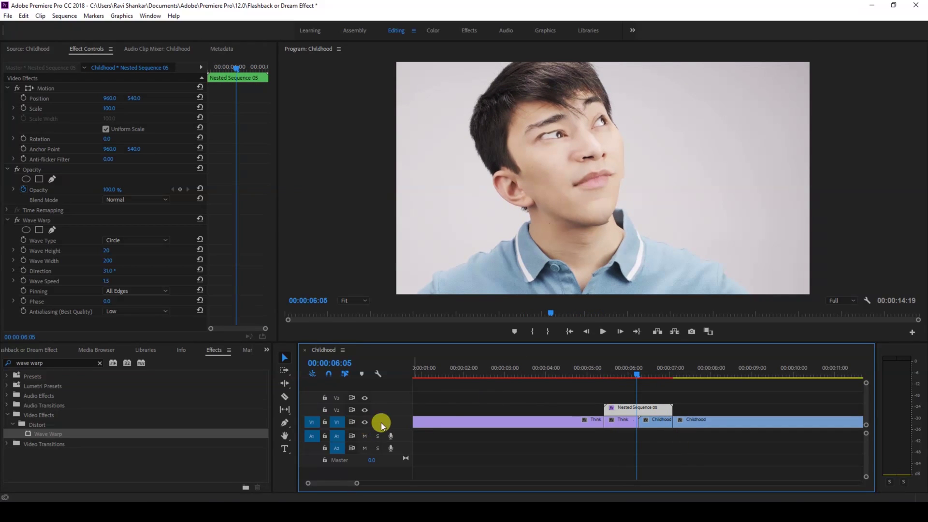
{"action": "left_click_drag", "start_coordinate": [613, 371], "coordinate": [605, 373]}
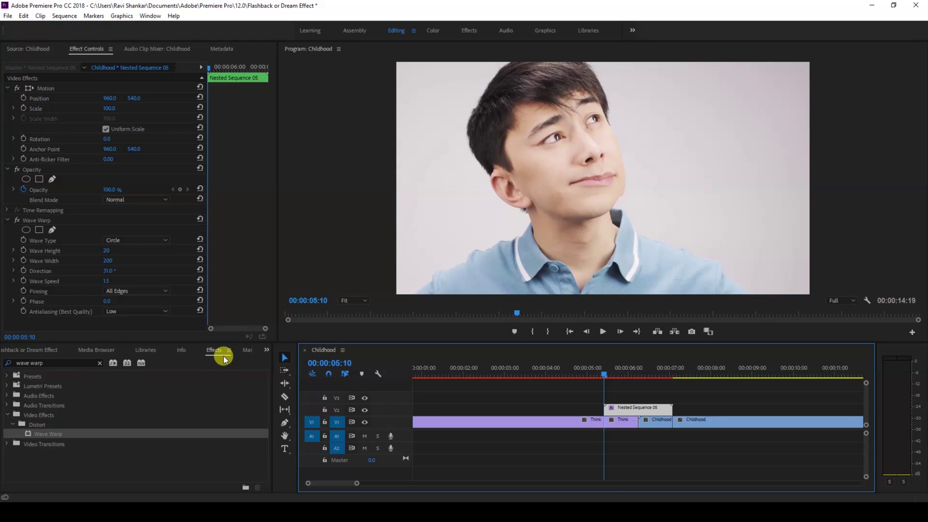
{"action": "left_click", "coordinate": [61, 363]}
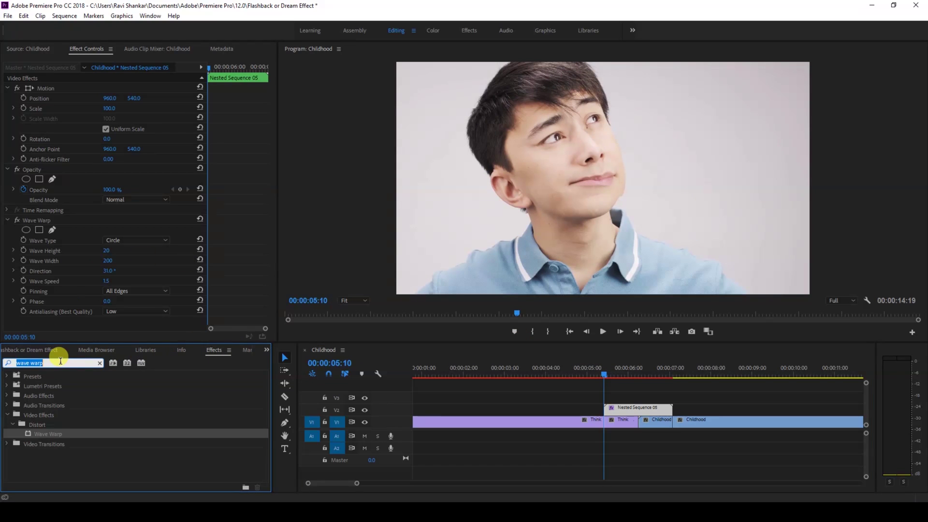
{"action": "type", "text": "blur"}
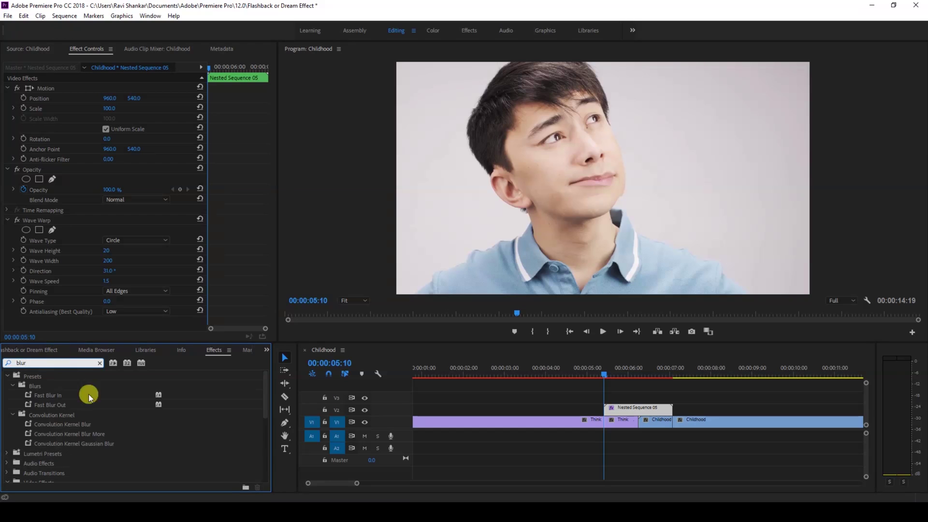
{"action": "scroll", "coordinate": [104, 425], "scroll_direction": "down", "scroll_amount": 3}
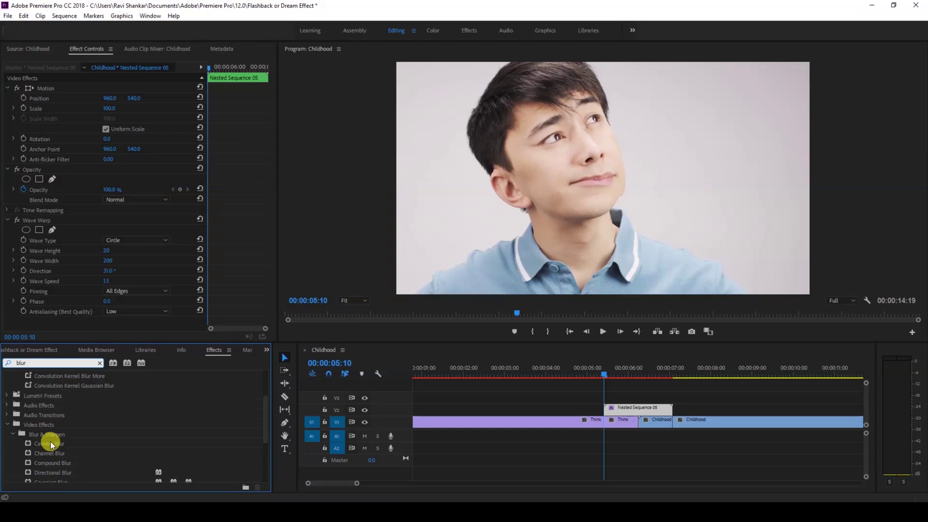
{"action": "scroll", "coordinate": [48, 443], "scroll_direction": "down", "scroll_amount": 1}
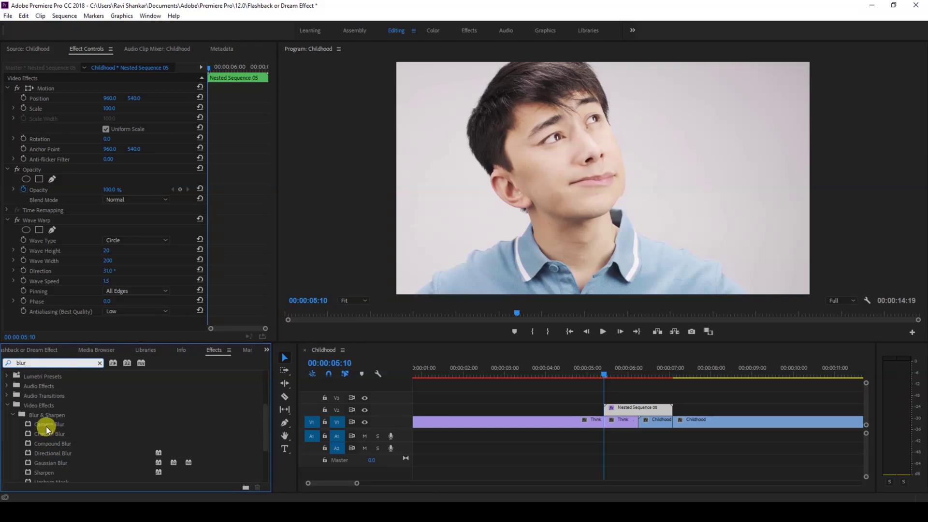
{"action": "left_click_drag", "start_coordinate": [46, 426], "coordinate": [622, 407]}
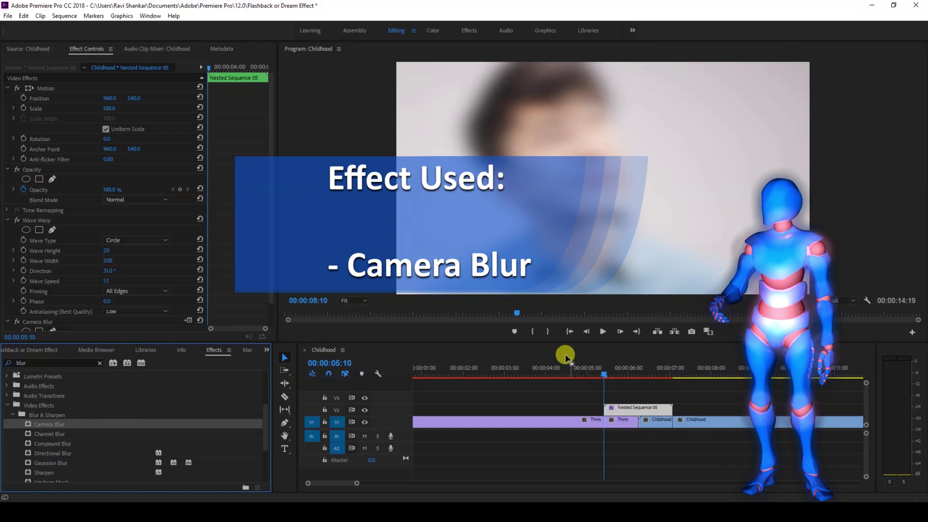
Set Camera Blur's Percent Blur to 10 and return the playhead before the transition
{"action": "key", "text": "space"}
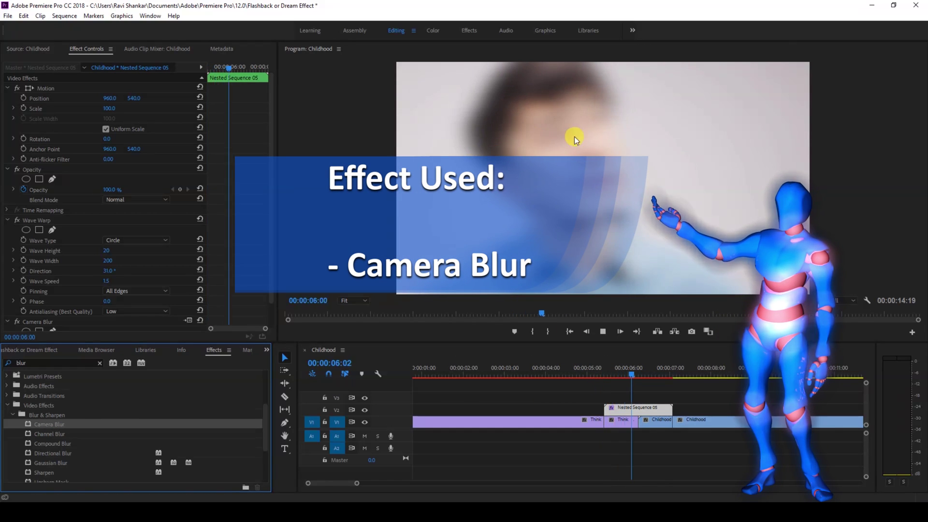
{"action": "key", "text": "space"}
{"action": "left_click_drag", "start_coordinate": [271, 215], "coordinate": [273, 258]}
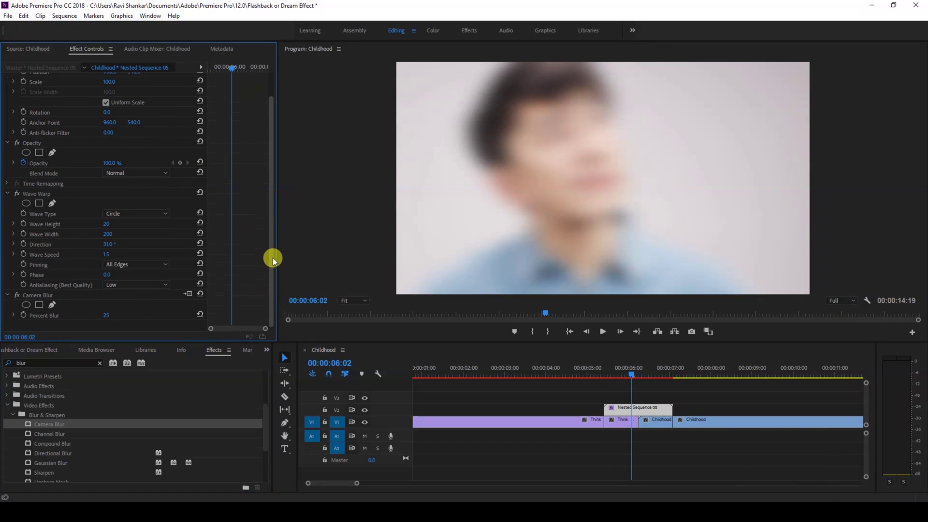
{"action": "left_click", "coordinate": [45, 295]}
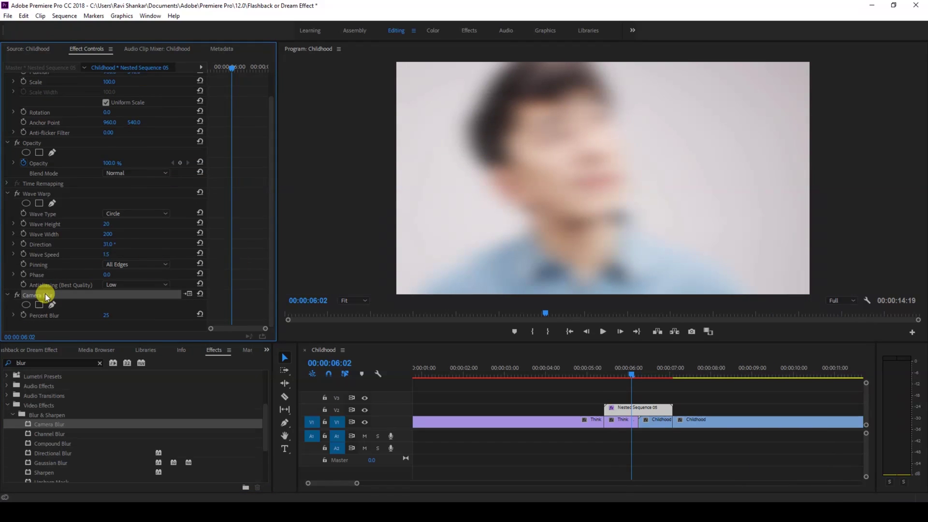
{"action": "left_click", "coordinate": [116, 313]}
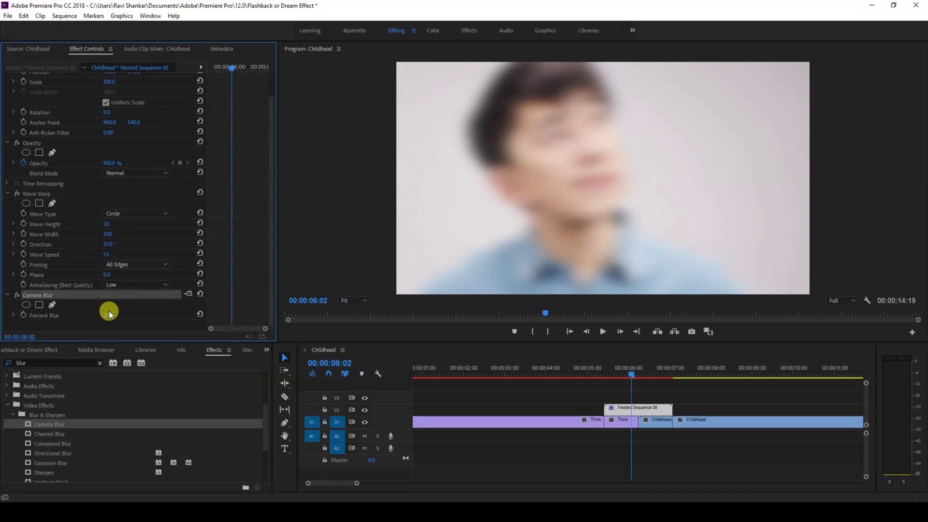
{"action": "left_click", "coordinate": [109, 313]}
{"action": "type", "text": "10"}
{"action": "left_click", "coordinate": [115, 314]}
{"action": "left_click", "coordinate": [61, 453]}
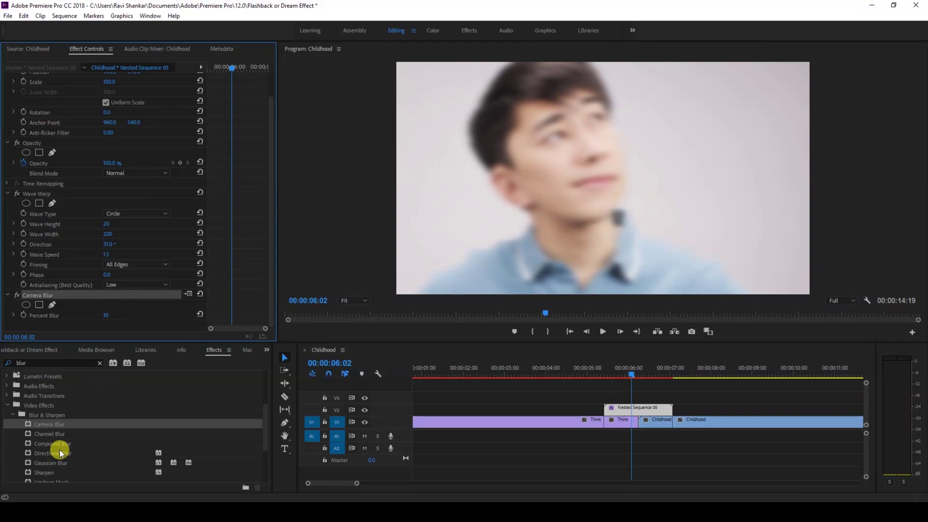
{"action": "left_click", "coordinate": [598, 370]}
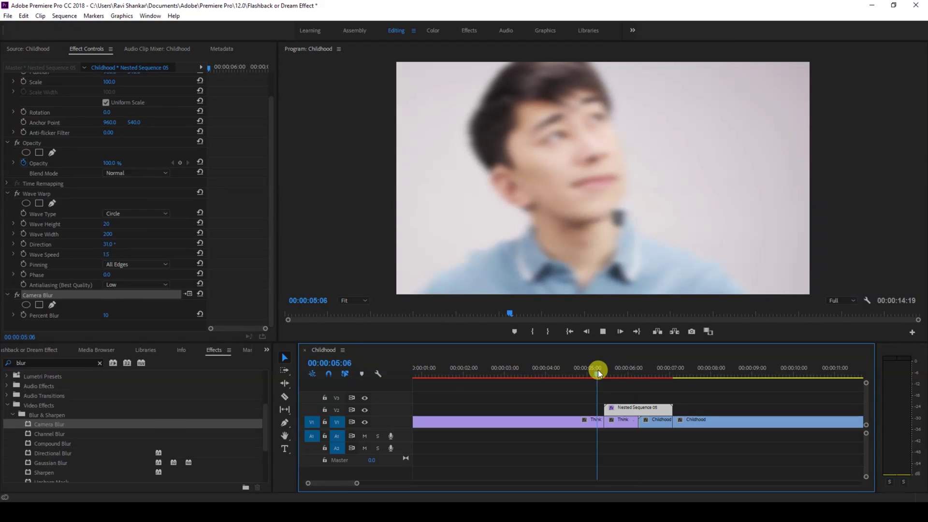
Play back the blurred transition from about 05:00 to review it
{"action": "key", "text": "space"}
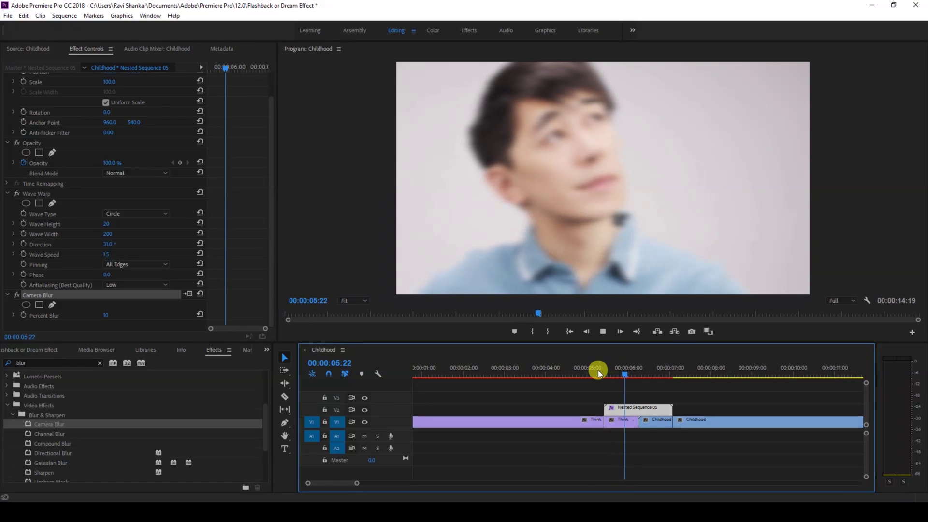
{"action": "left_click", "coordinate": [599, 370]}
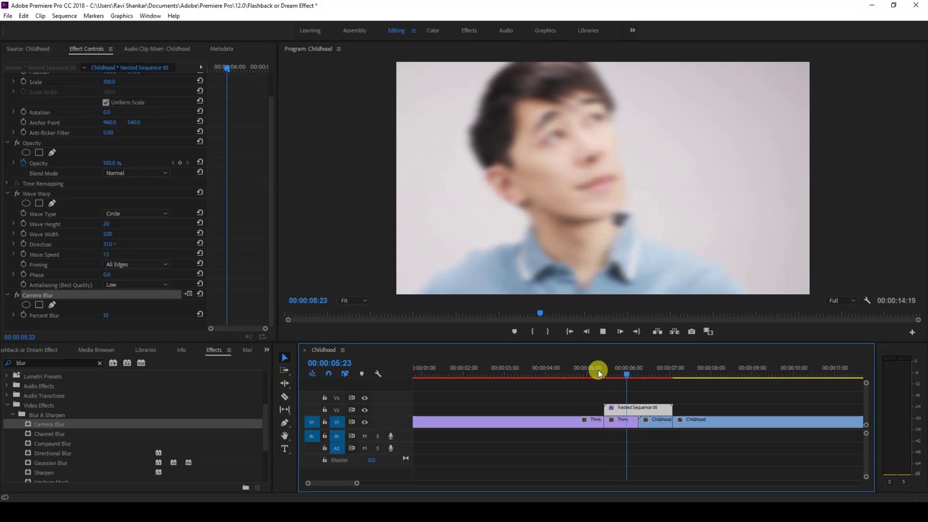
{"action": "left_click", "coordinate": [599, 370]}
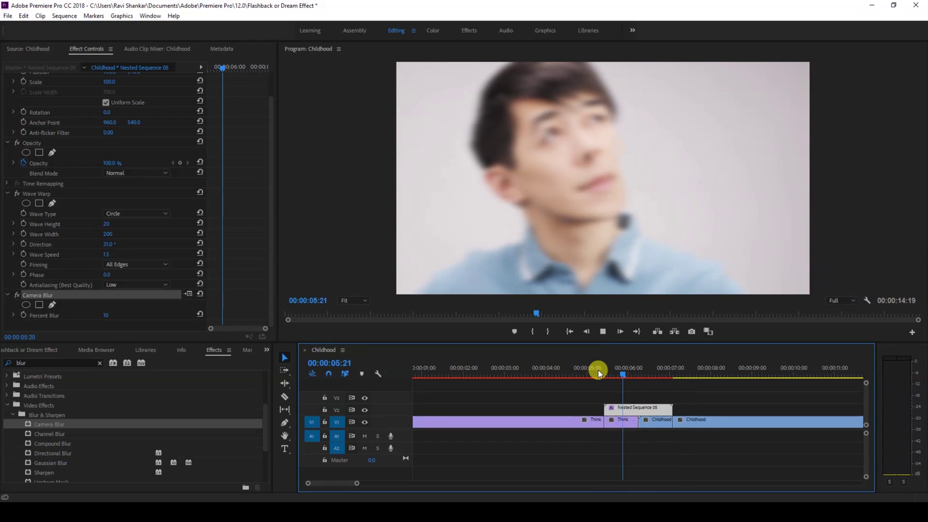
{"action": "key", "text": "space"}
Step frame by frame to Nested Sequence 05's first blurred frame at 00:00:05:10
{"action": "left_click", "coordinate": [600, 373]}
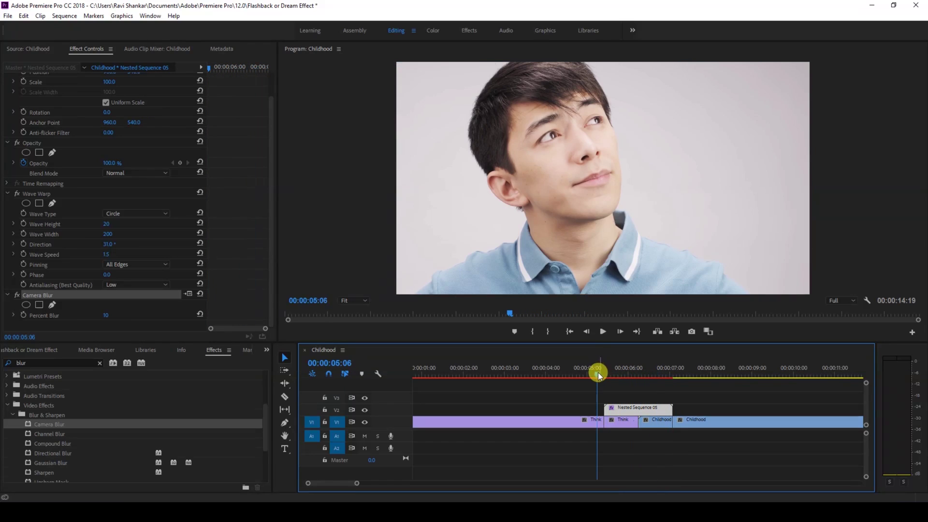
{"action": "key", "text": "Right"}
{"action": "key", "text": "Right"}
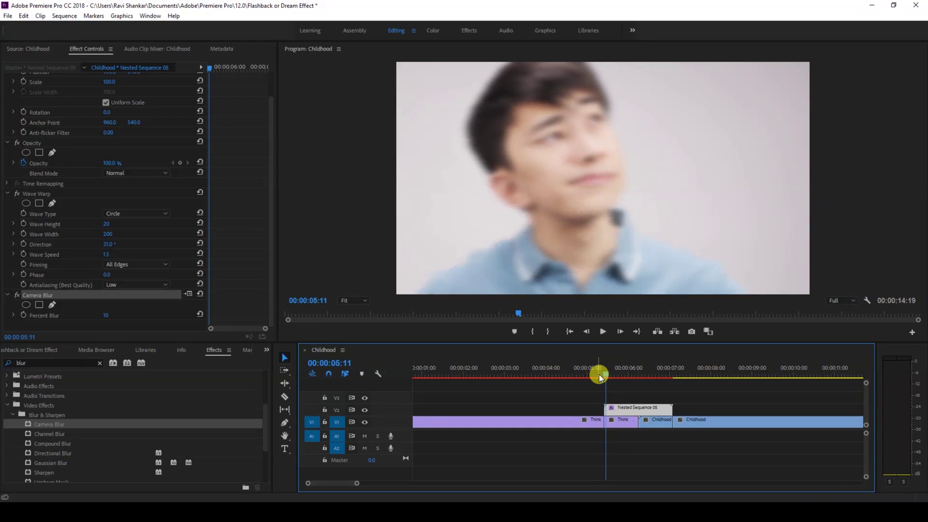
{"action": "key", "text": "Left"}
{"action": "key", "text": "Left"}
{"action": "key", "text": "Right"}
{"action": "key", "text": "Right"}
{"action": "key", "text": "Left"}
{"action": "key", "text": "Right"}
{"action": "key", "text": "Left"}
{"action": "key", "text": "Right"}
{"action": "key", "text": "Left"}
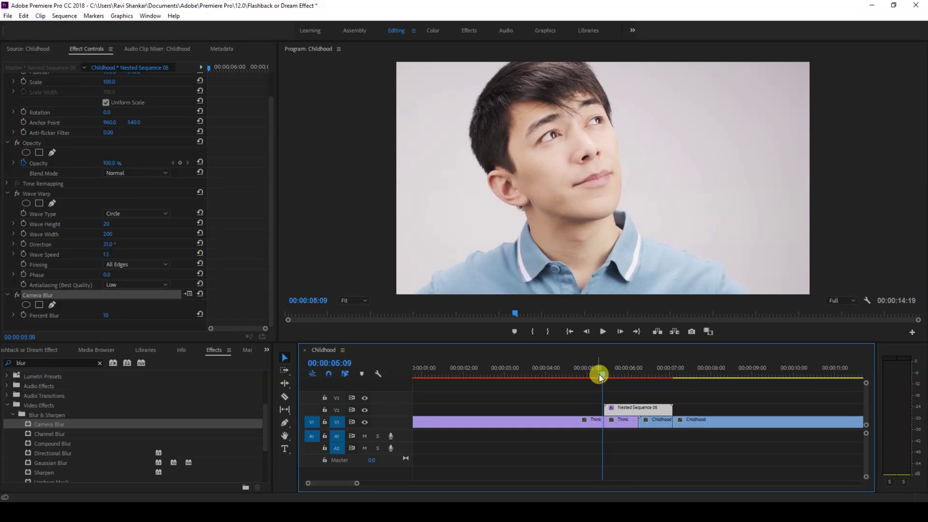
{"action": "key", "text": "Right"}
{"action": "left_click_drag", "start_coordinate": [599, 374], "coordinate": [607, 378]}
{"action": "key", "text": "Left"}
{"action": "key", "text": "Left"}
{"action": "key", "text": "Left"}
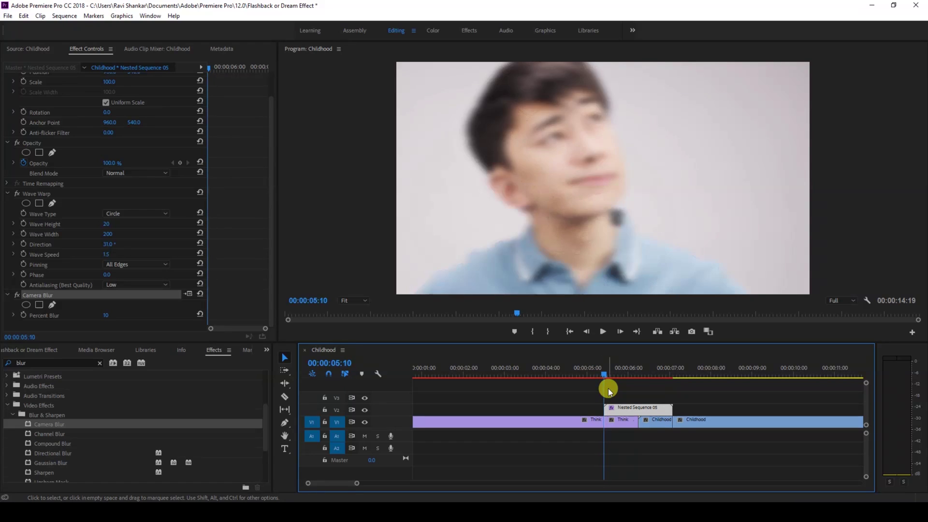
{"action": "key", "text": "Right"}
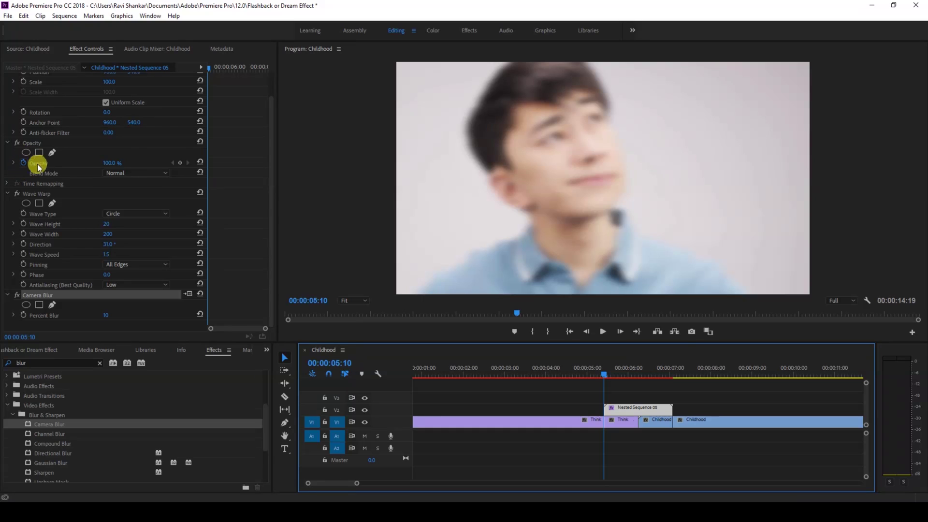
Keyframe the nested clip's opacity at 0% on 05:10 and 80% on 05:13
{"action": "left_click", "coordinate": [196, 160]}
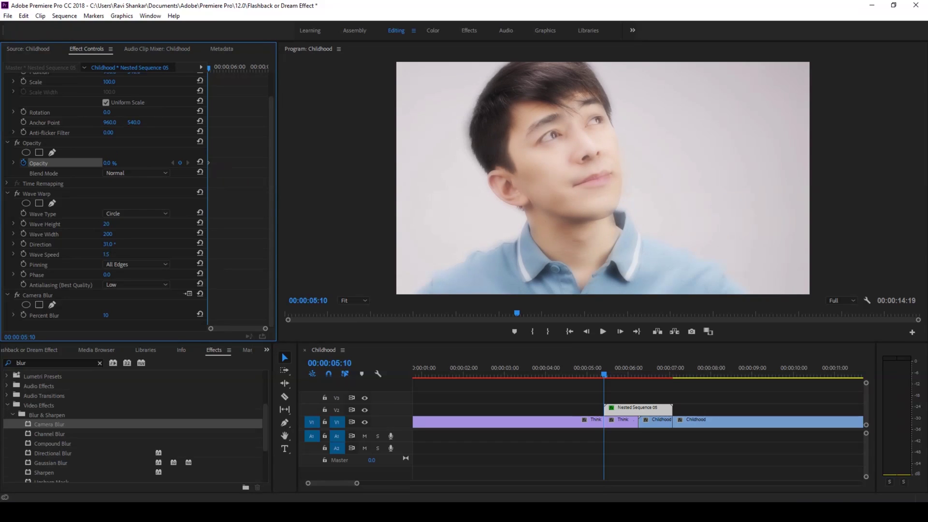
{"action": "left_click", "coordinate": [115, 163]}
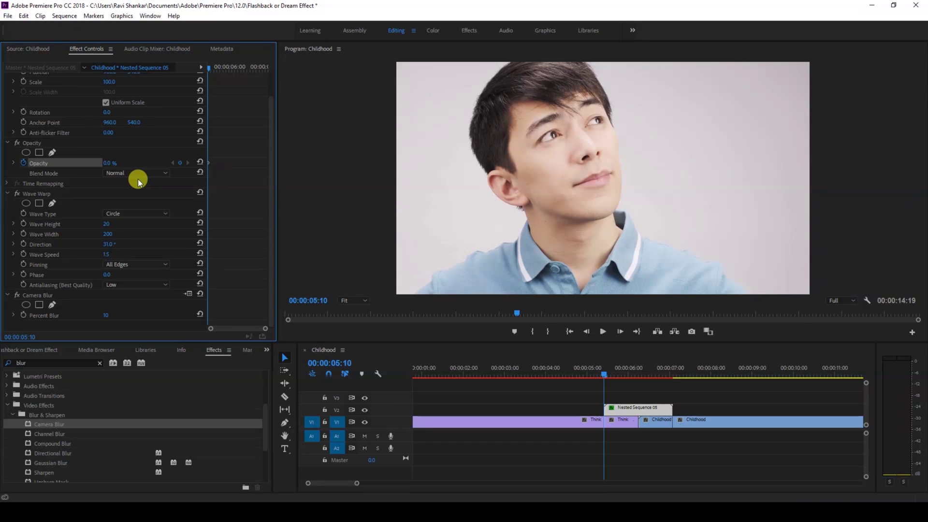
{"action": "key", "text": "Right"}
{"action": "key", "text": "Right"}
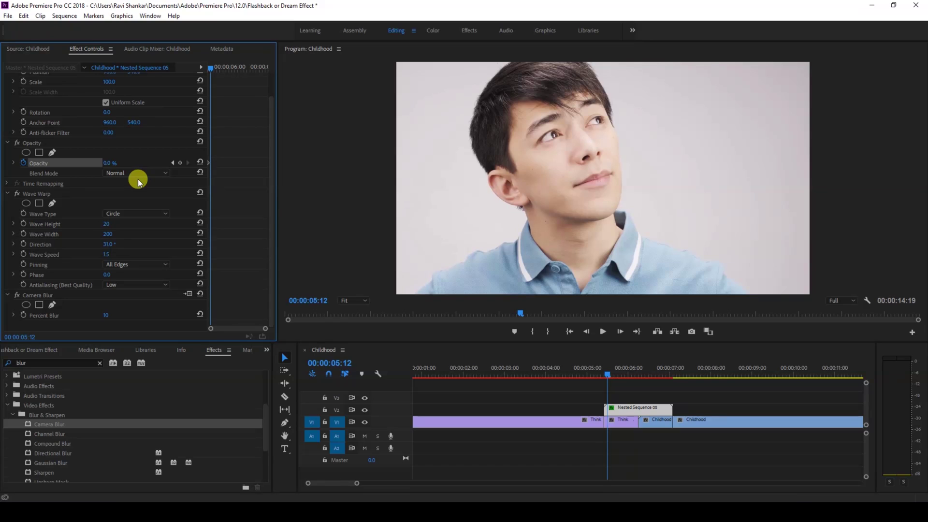
{"action": "key", "text": "Right"}
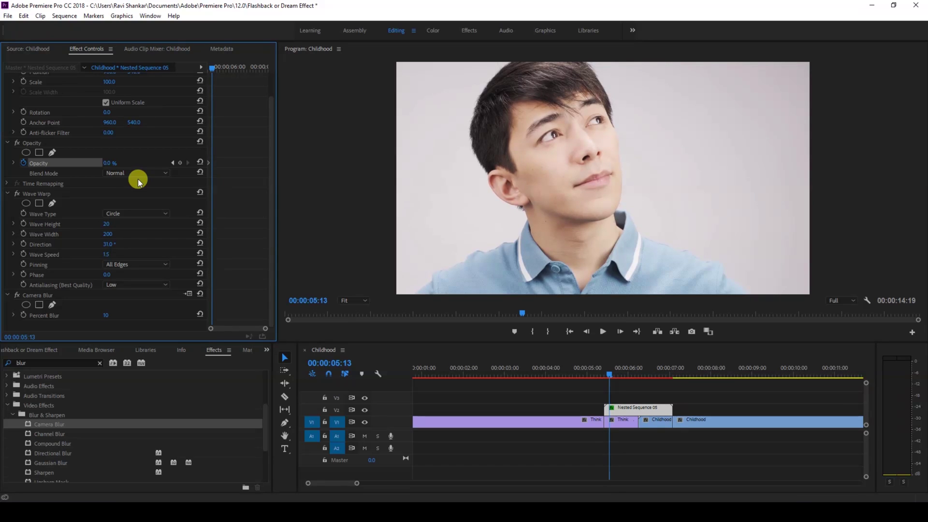
{"action": "mouse_move", "coordinate": [107, 166]}
{"action": "left_mouse_down"}
{"action": "mouse_move", "coordinate": [63, 166]}
{"action": "mouse_move", "coordinate": [101, 162]}
{"action": "left_mouse_up"}
{"action": "left_click", "coordinate": [117, 160]}
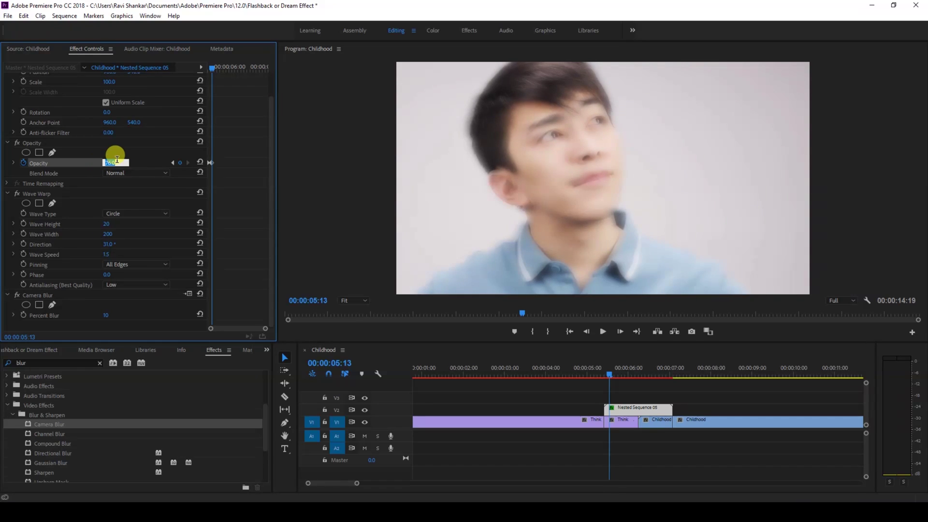
{"action": "type", "text": "80"}
{"action": "key", "text": "Return"}
{"action": "left_click_drag", "start_coordinate": [609, 373], "coordinate": [664, 379]}
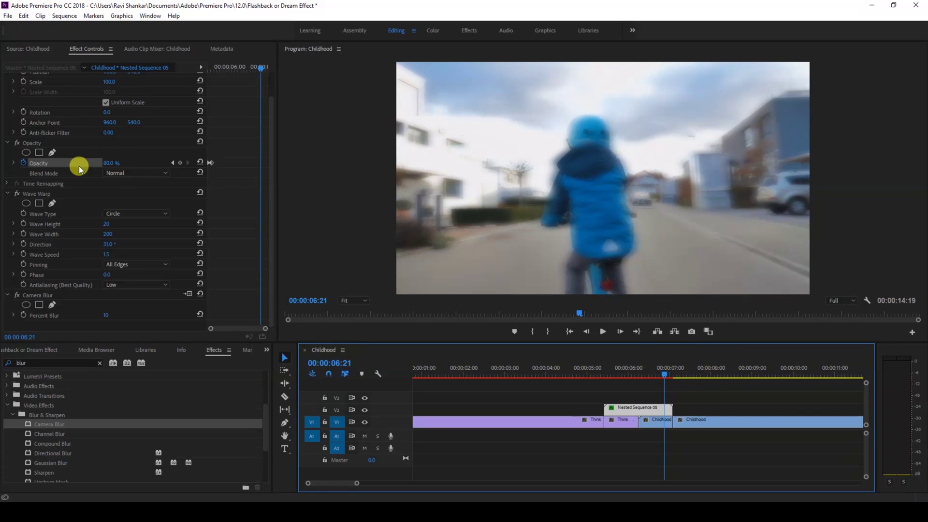
Add a closing 0% opacity keyframe on the nested clip's last frame, 00:00:07:02
{"action": "left_click", "coordinate": [180, 165]}
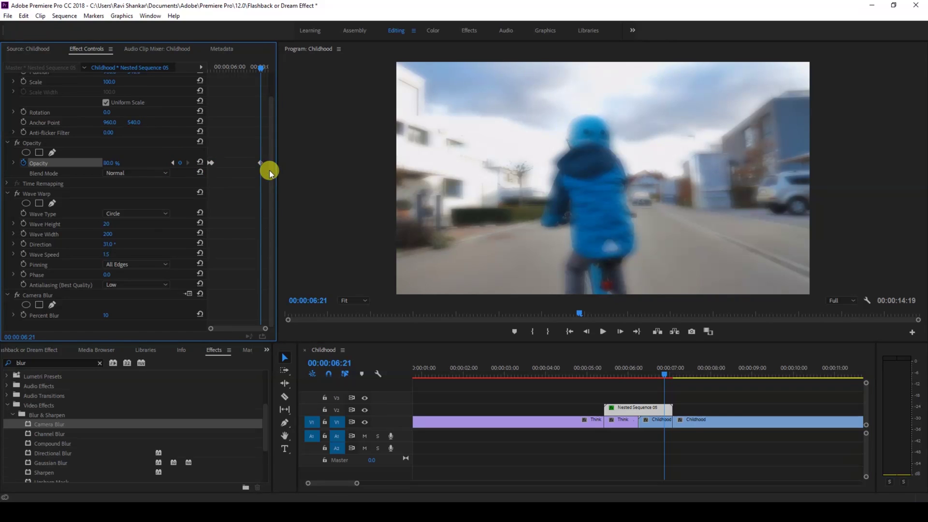
{"action": "key", "text": "Right"}
{"action": "key", "text": "Right"}
{"action": "key", "text": "Right"}
{"action": "key", "text": "Right"}
{"action": "key", "text": "Right"}
{"action": "key", "text": "Right"}
{"action": "key", "text": "Right"}
{"action": "key", "text": "Right"}
{"action": "key", "text": "Right"}
{"action": "key", "text": "Right"}
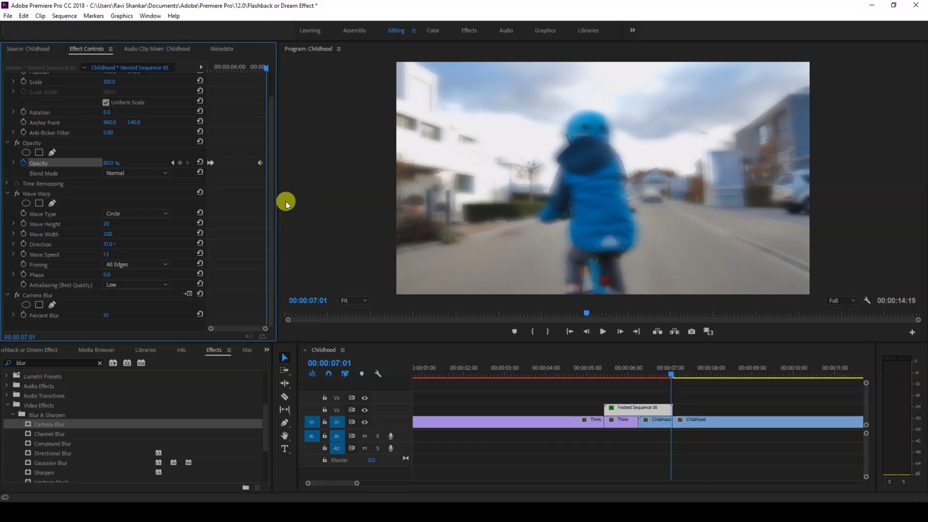
{"action": "key", "text": "Right"}
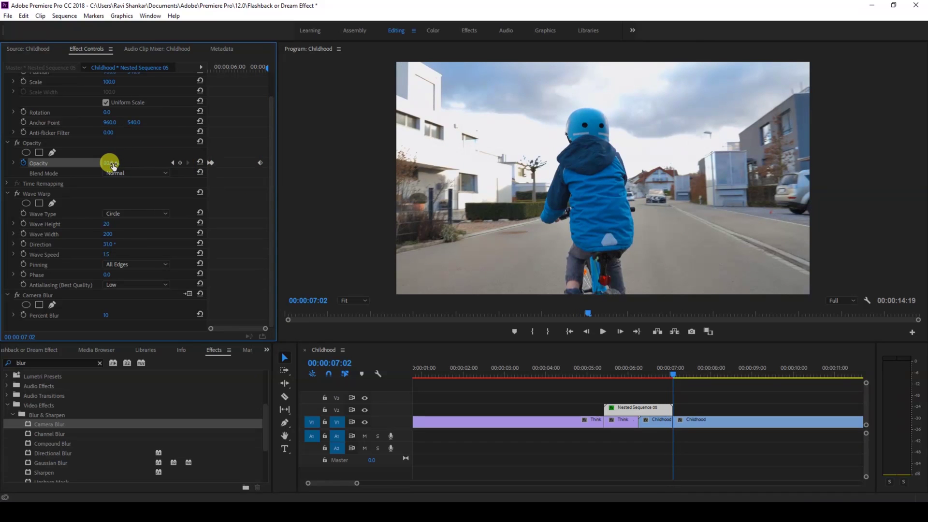
{"action": "left_click_drag", "start_coordinate": [113, 164], "coordinate": [81, 165]}
{"action": "left_click", "coordinate": [610, 393]}
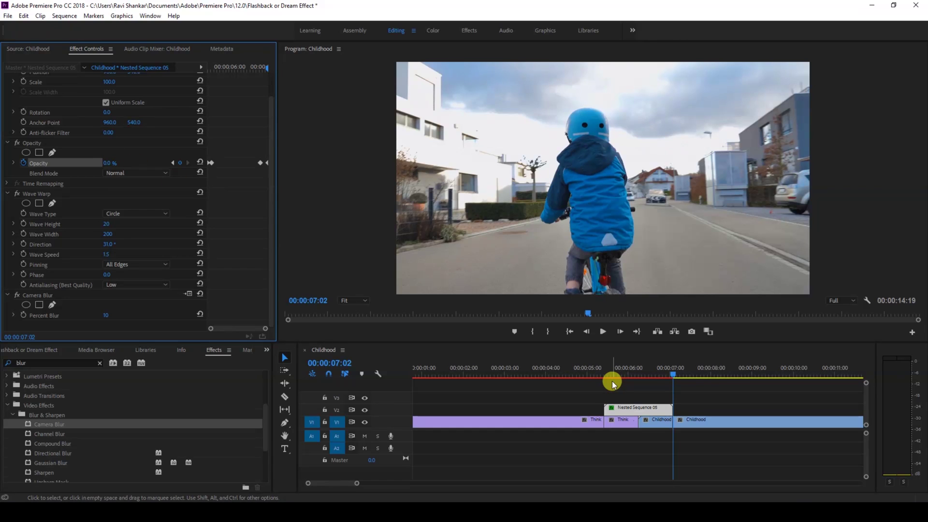
{"action": "left_click", "coordinate": [561, 374]}
{"action": "key", "text": "space"}
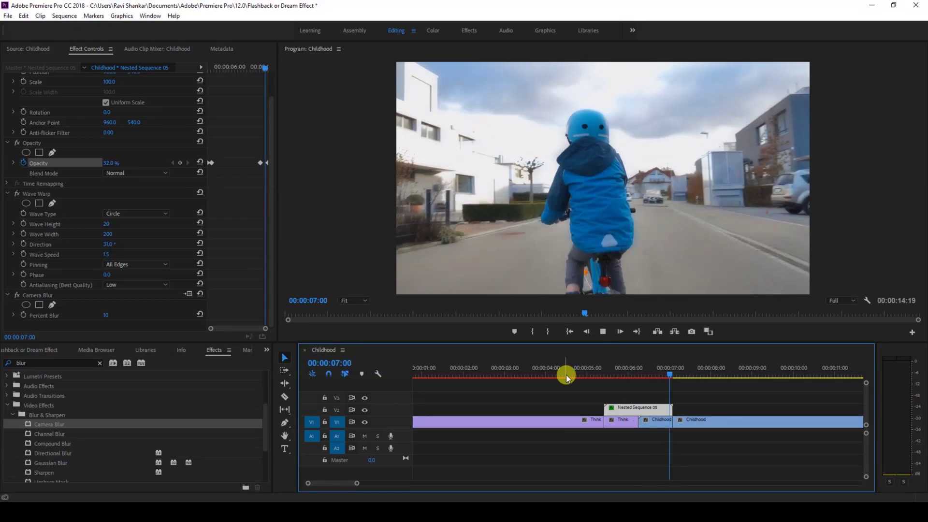
{"action": "left_click", "coordinate": [567, 375]}
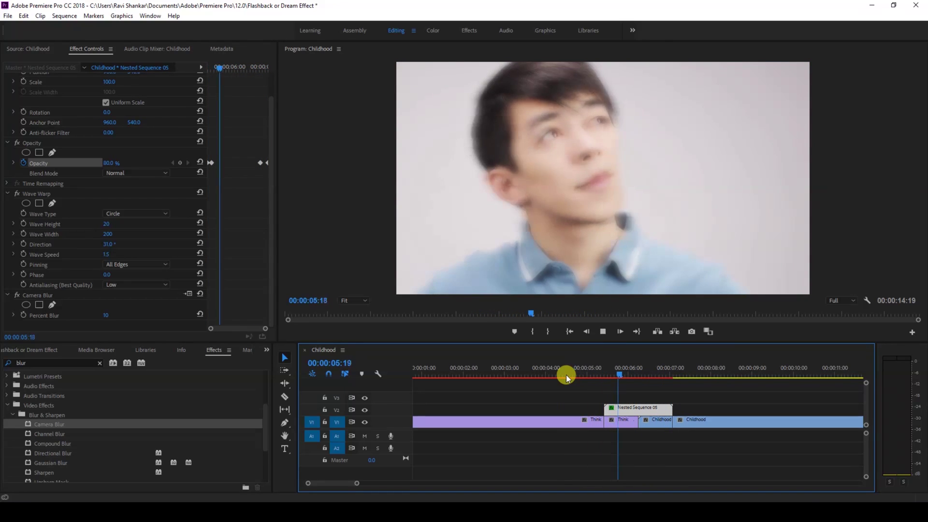
{"action": "left_click_drag", "start_coordinate": [566, 375], "coordinate": [595, 376]}
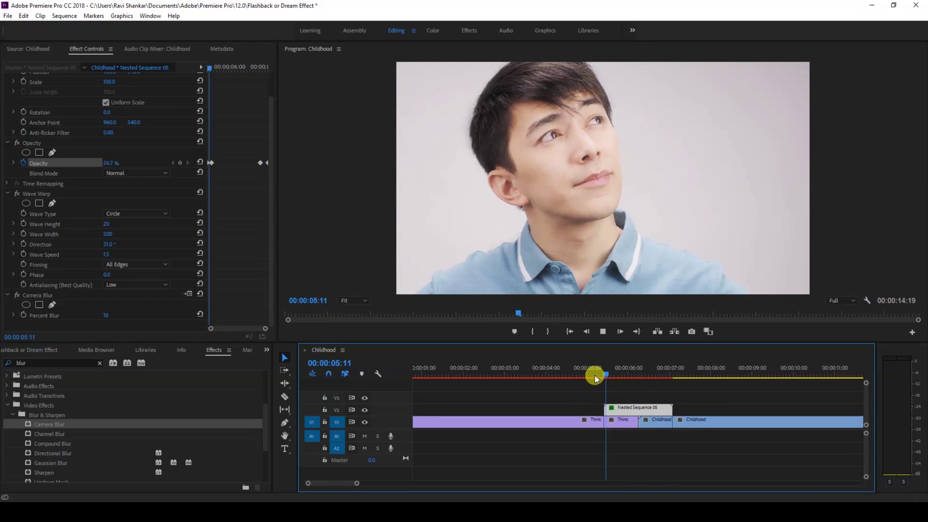
{"action": "left_click_drag", "start_coordinate": [596, 378], "coordinate": [596, 379]}
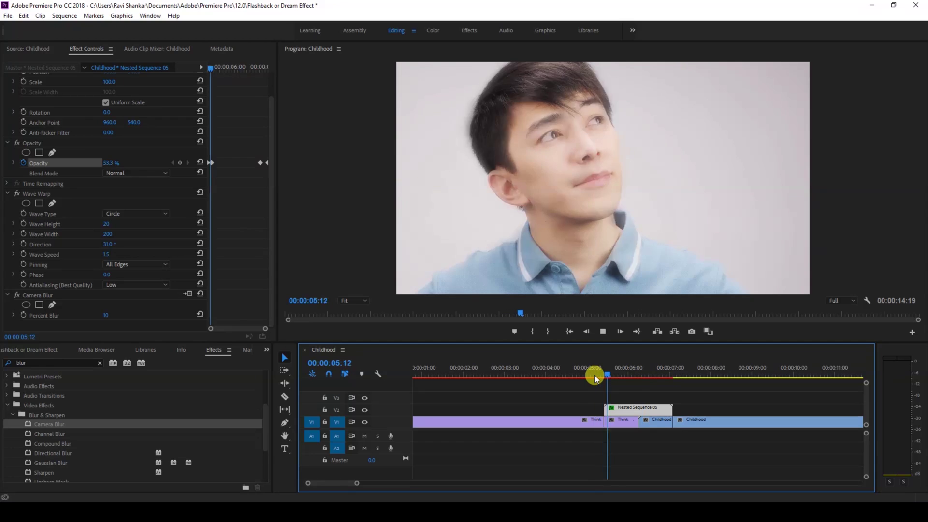
{"action": "left_click", "coordinate": [596, 379]}
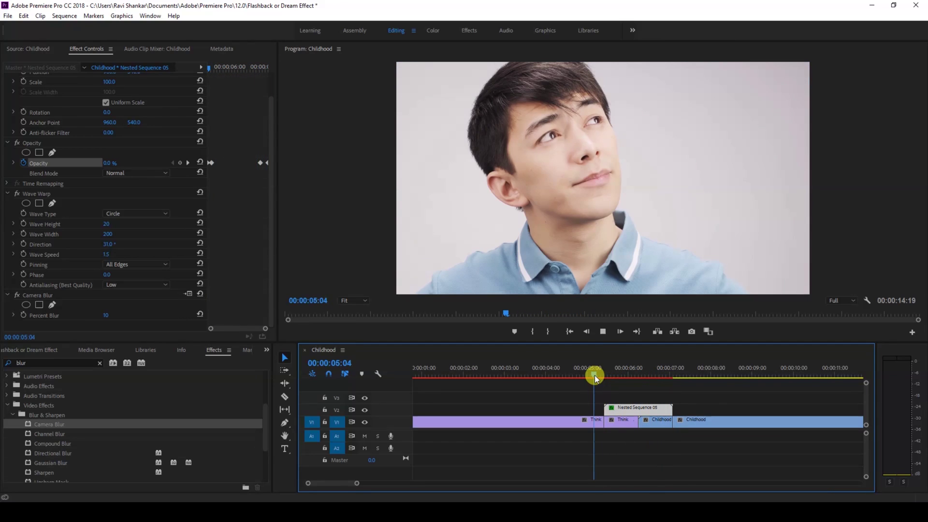
{"action": "left_click", "coordinate": [595, 379]}
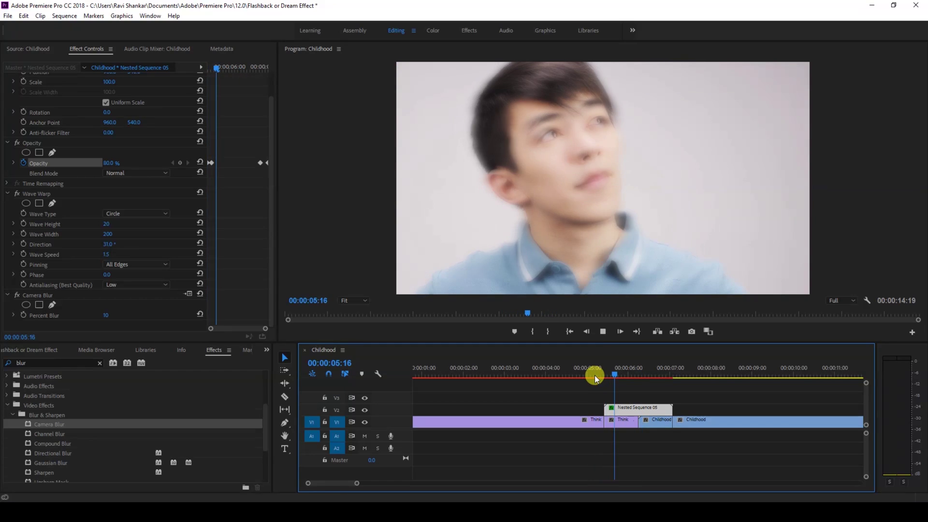
{"action": "left_click", "coordinate": [596, 378]}
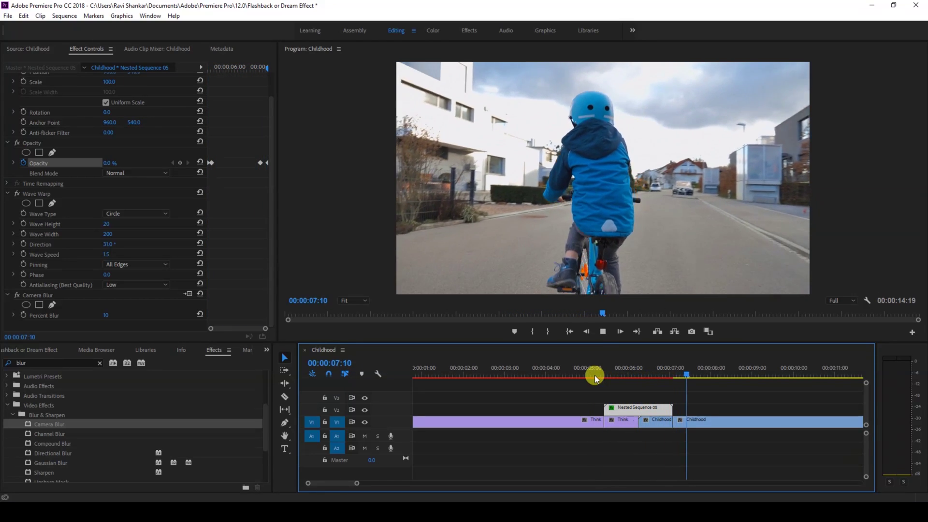
{"action": "left_click", "coordinate": [596, 379]}
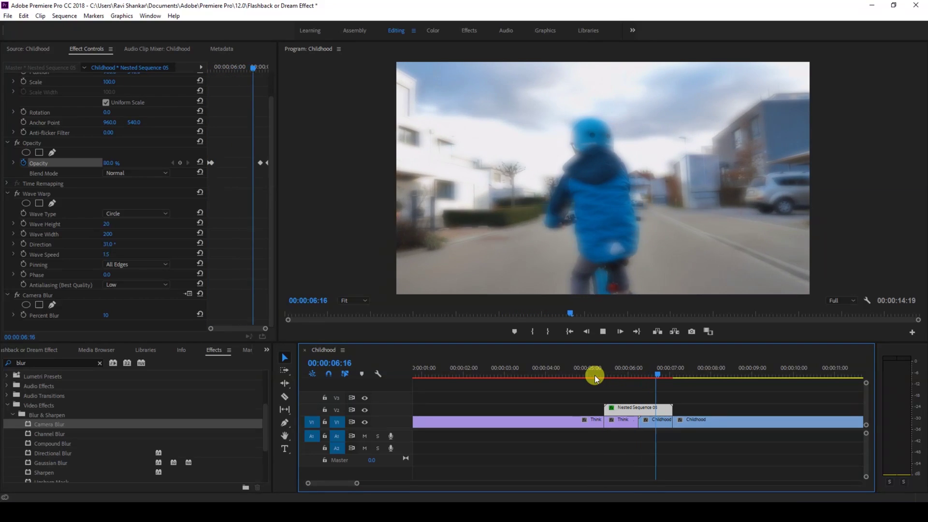
{"action": "left_click", "coordinate": [596, 379]}
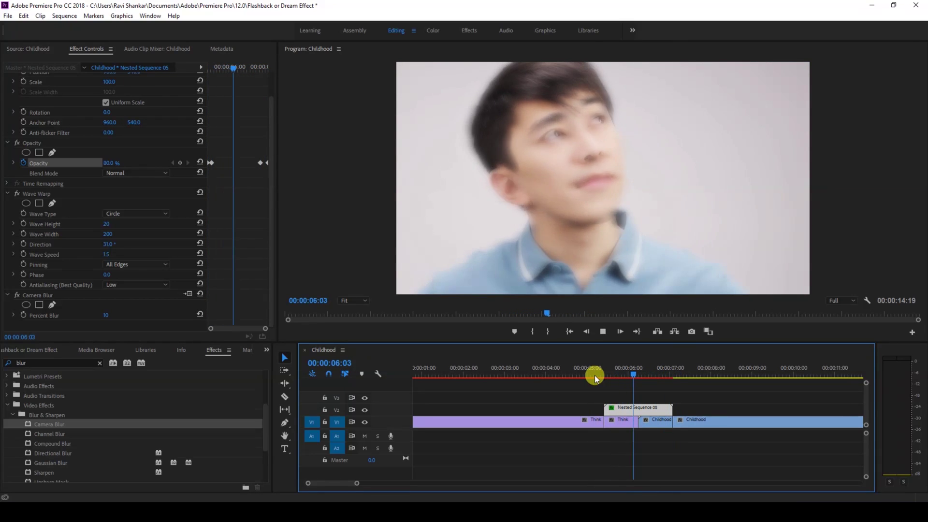
{"action": "left_click", "coordinate": [596, 379]}
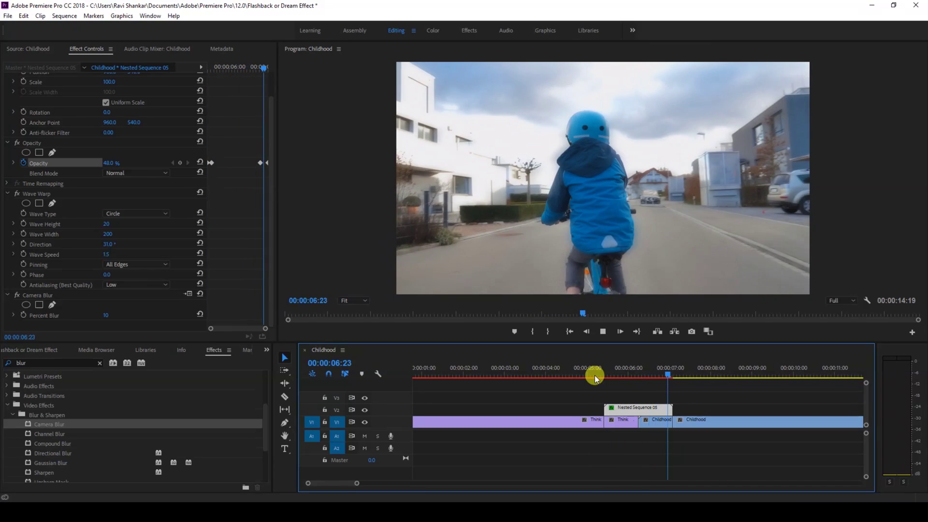
{"action": "left_click", "coordinate": [596, 379]}
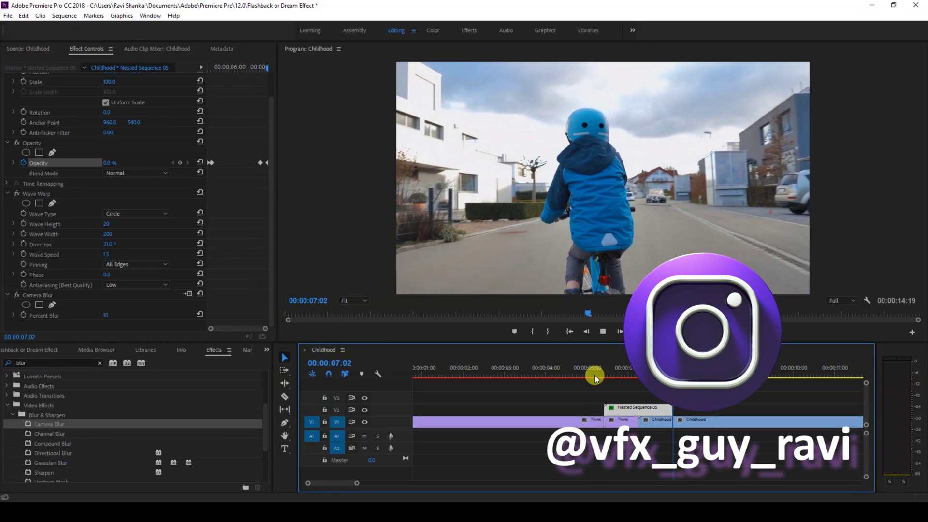
{"action": "left_click", "coordinate": [596, 378]}
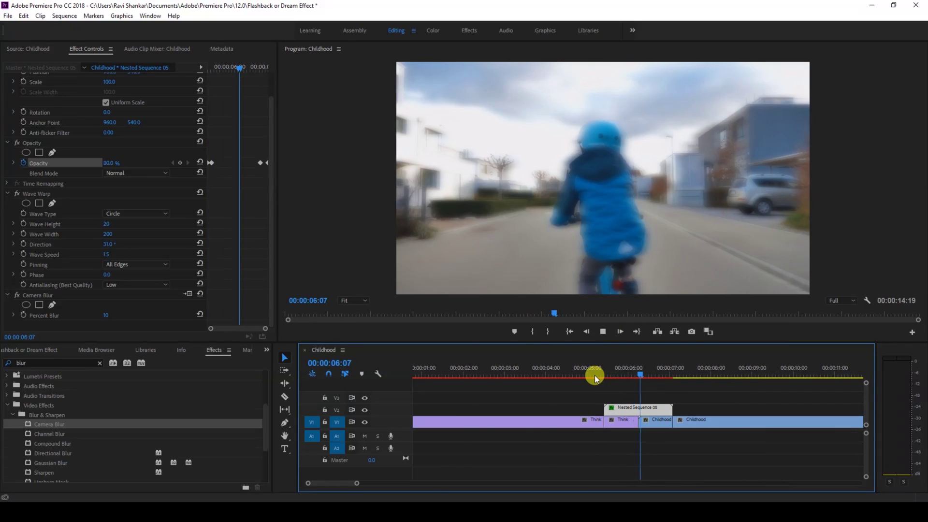
{"action": "left_click", "coordinate": [596, 378]}
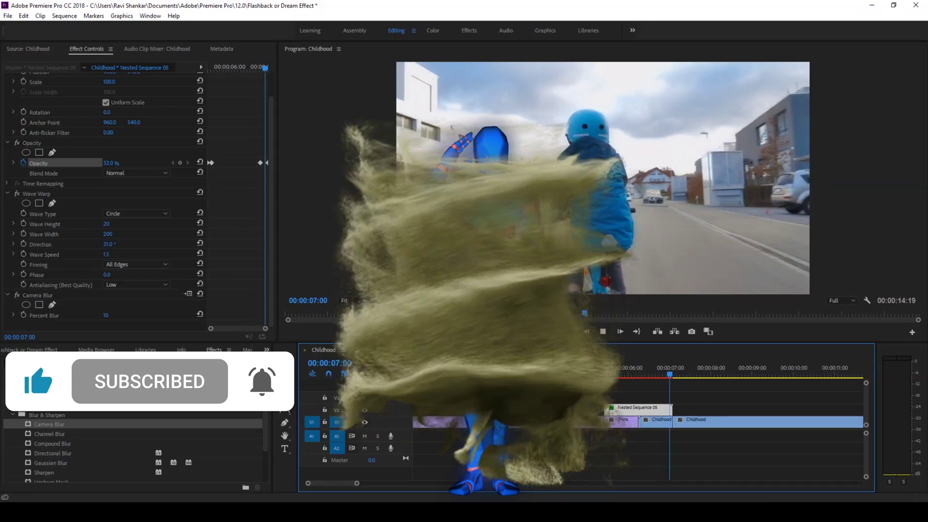
{"action": "left_click", "coordinate": [596, 379]}
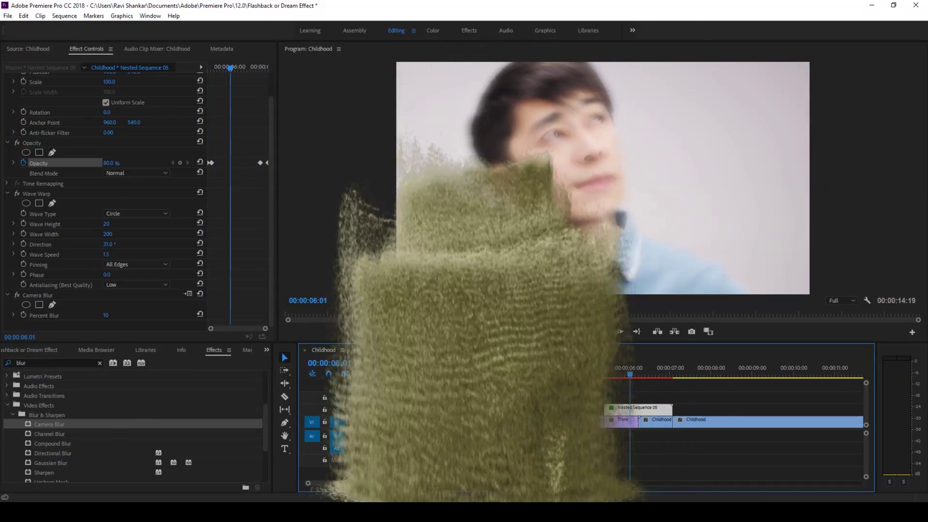